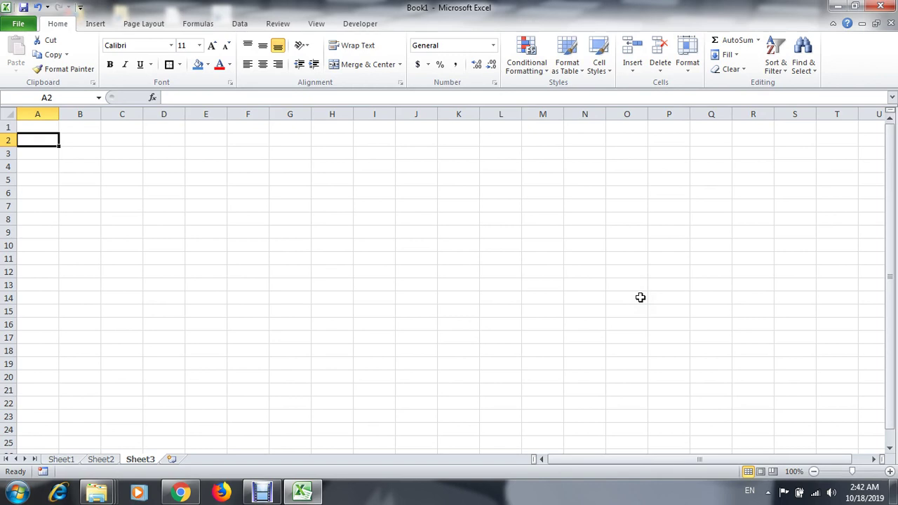
{"action": "key", "text": "Right"}
{"action": "key", "text": "Right"}
{"action": "key", "text": "Down"}
{"action": "key", "text": "Down"}
{"action": "key", "text": "Right"}
{"action": "key", "text": "Down"}
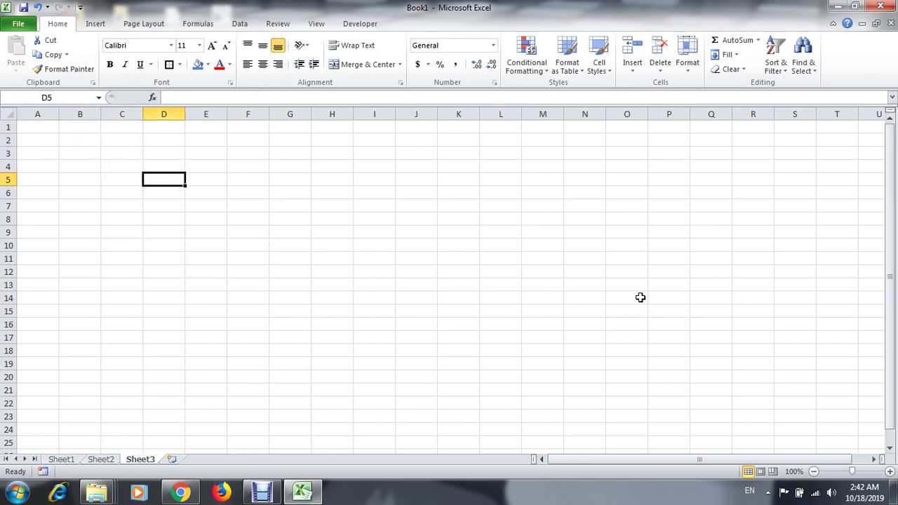
{"action": "key", "text": "Left"}
{"action": "key", "text": "Up"}
{"action": "key", "text": "Down"}
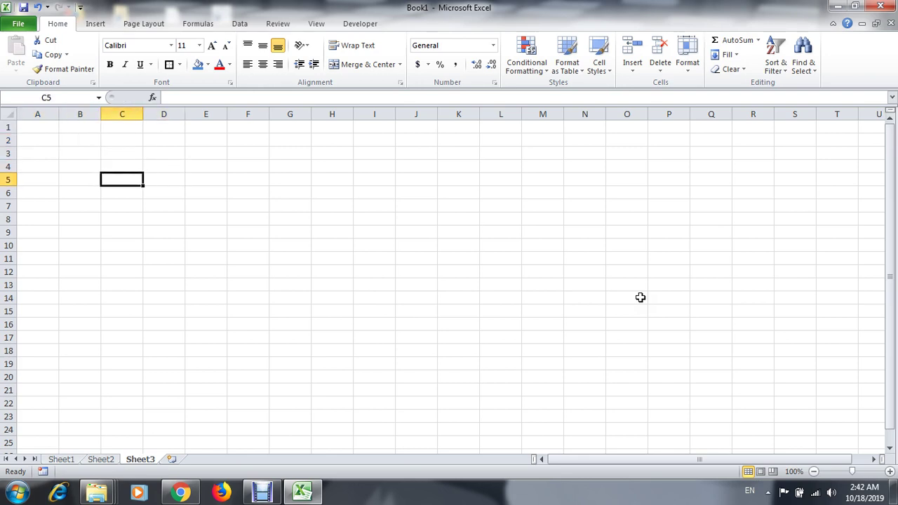
{"action": "key", "text": "Down"}
{"action": "key", "text": "Up"}
Enter the text "control+shift+1" in cell E4 of Sheet3
{"action": "key", "text": "Right"}
{"action": "key", "text": "Right"}
{"action": "key", "text": "Up"}
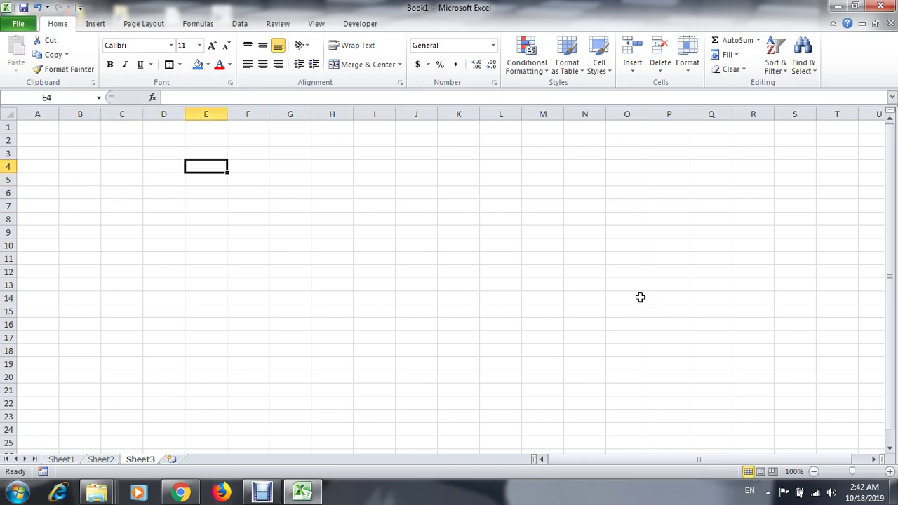
{"action": "type", "text": "conbtro"}
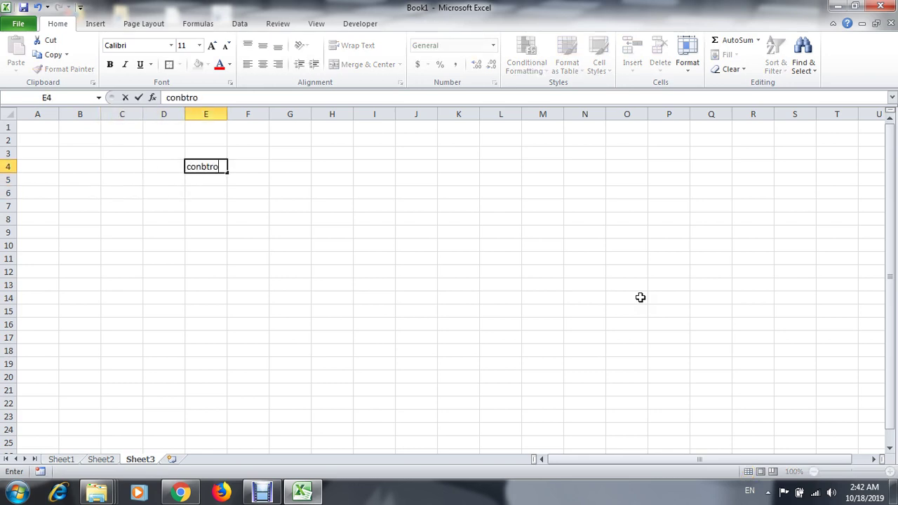
{"action": "type", "text": "l+shift+1"}
{"action": "key", "text": "Return"}
{"action": "key", "text": "Up"}
{"action": "key", "text": "F2"}
{"action": "key", "text": "Left"}
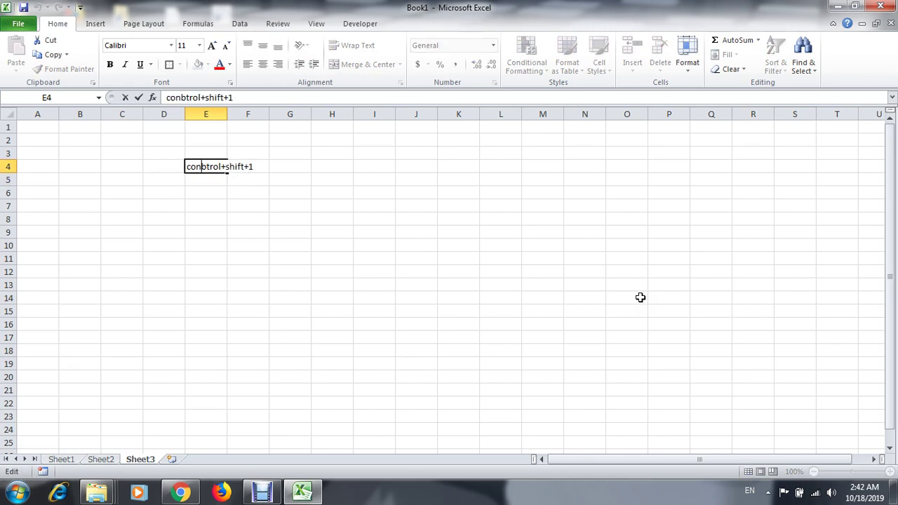
{"action": "key", "text": "BackSpace"}
{"action": "key", "text": "Return"}
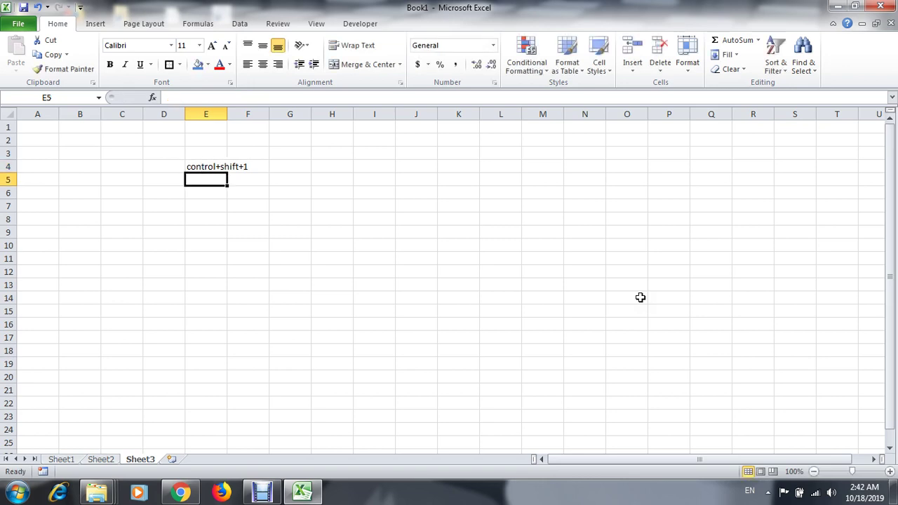
AutoFit the width of column E to the text in E4
{"action": "key", "text": "Up"}
{"action": "key", "text": "alt+o"}
{"action": "key", "text": "c"}
{"action": "key", "text": "a"}
Repeat the entry from E4 in cell E5, with its ending changed so it reads "control+shift+2"
{"action": "key", "text": "Down"}
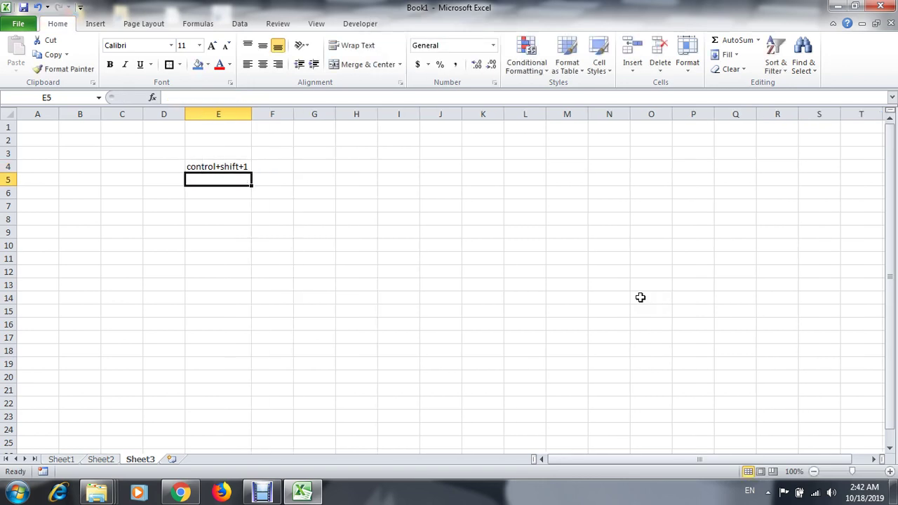
{"action": "key", "text": "ctrl+apostrophe"}
{"action": "key", "text": "shift+Right"}
{"action": "key", "text": "shift+Right"}
{"action": "key", "text": "shift+Right"}
{"action": "key", "text": "shift+Right"}
{"action": "key", "text": "shift+Right"}
{"action": "key", "text": "shift+Right"}
{"action": "key", "text": "shift+Right"}
{"action": "key", "text": "shift+Right"}
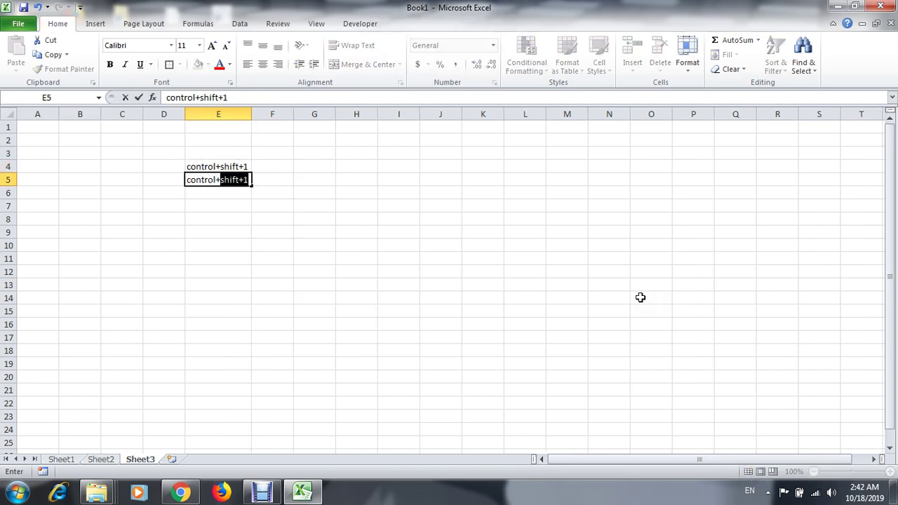
{"action": "key", "text": "shift+Right"}
{"action": "key", "text": "shift+Right"}
{"action": "key", "text": "shift+Right"}
{"action": "key", "text": "shift+Right"}
{"action": "type", "text": "2"}
{"action": "key", "text": "Return"}
Continue the shortcut list in E6:E8 with "control+shift+3", "control+shift+4" and "control+shift+5"
{"action": "type", "text": "cont"}
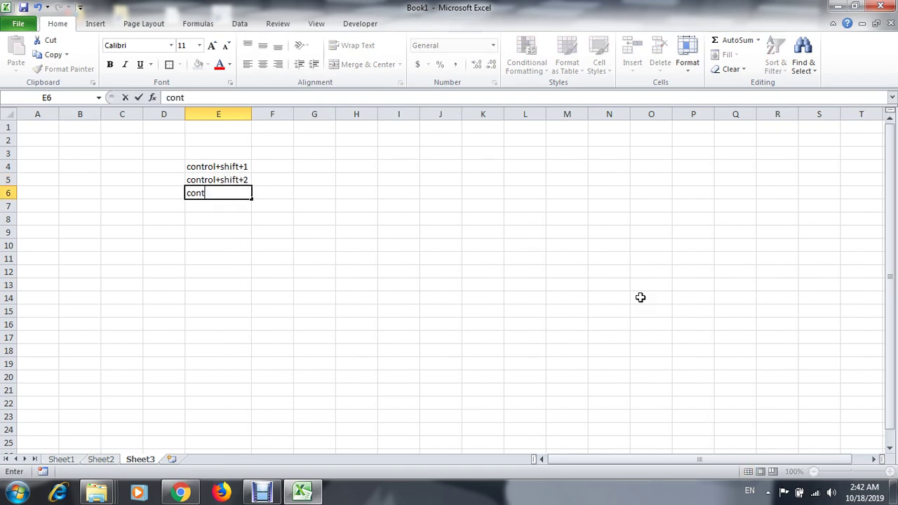
{"action": "type", "text": "rol+shift+3"}
{"action": "key", "text": "Return"}
{"action": "type", "text": "co"}
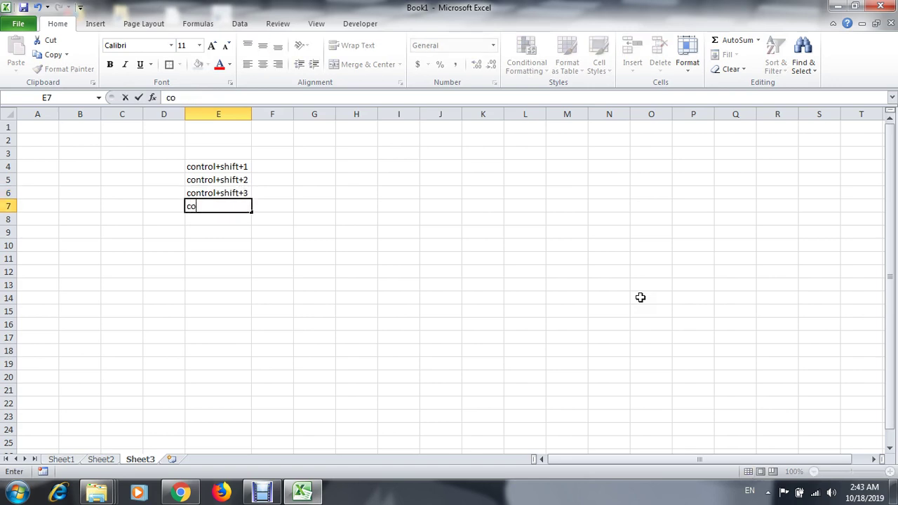
{"action": "type", "text": "ntrol+shift+4"}
{"action": "key", "text": "Return"}
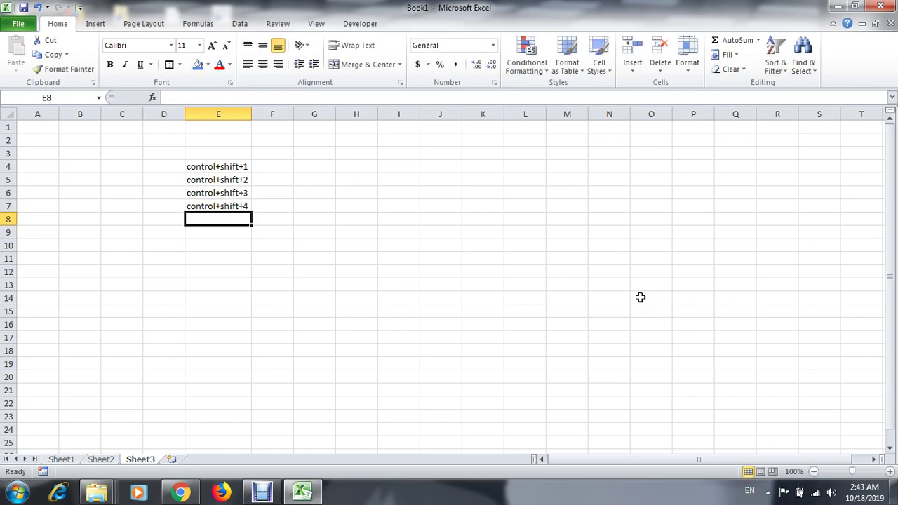
{"action": "type", "text": "con"}
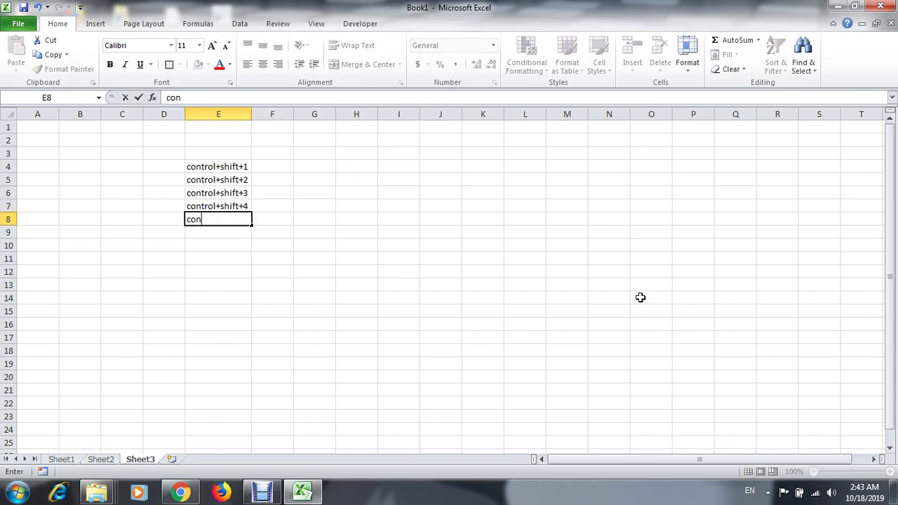
{"action": "type", "text": "trol+shift+5"}
{"action": "key", "text": "Return"}
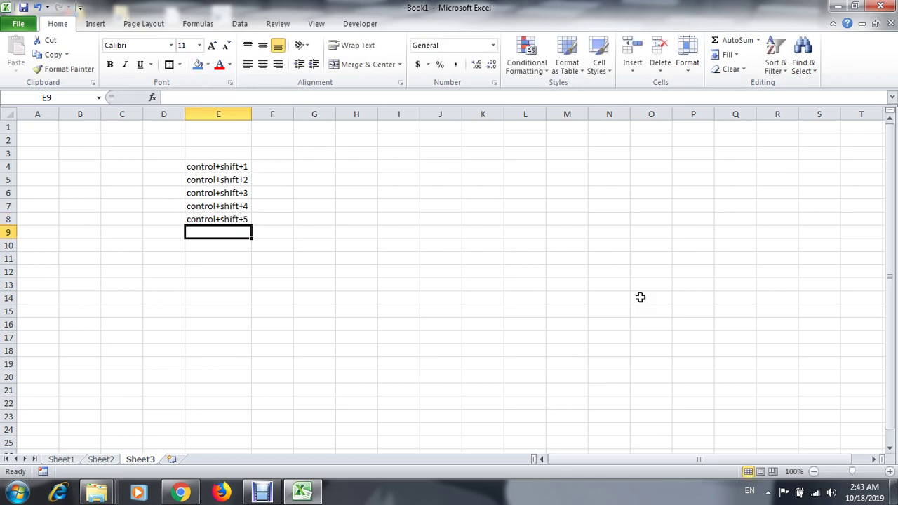
Describe the first two shortcuts in column F: "Number formats" in F4 and "time formats" in F5
{"action": "key", "text": "Up"}
{"action": "key", "text": "Up"}
{"action": "key", "text": "Up"}
{"action": "key", "text": "Up"}
{"action": "key", "text": "Up"}
{"action": "key", "text": "Right"}
{"action": "type", "text": "Nu"}
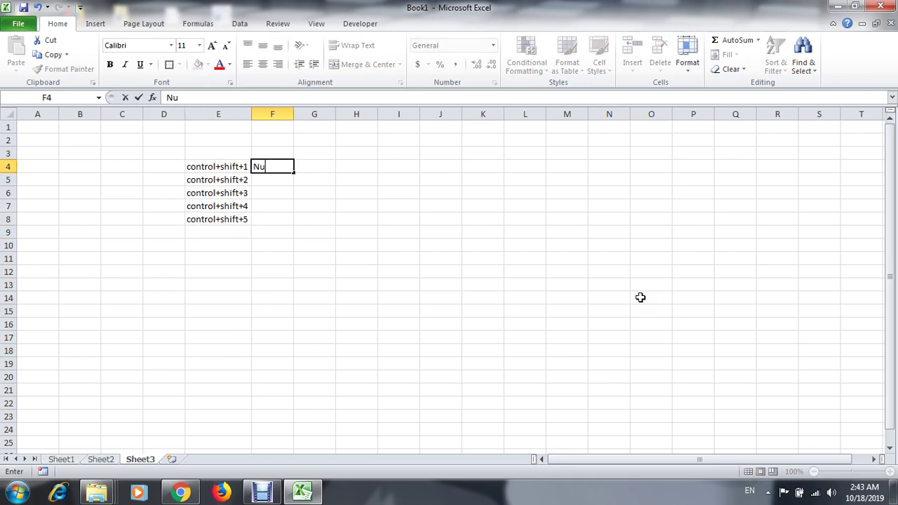
{"action": "type", "text": "mber formats"}
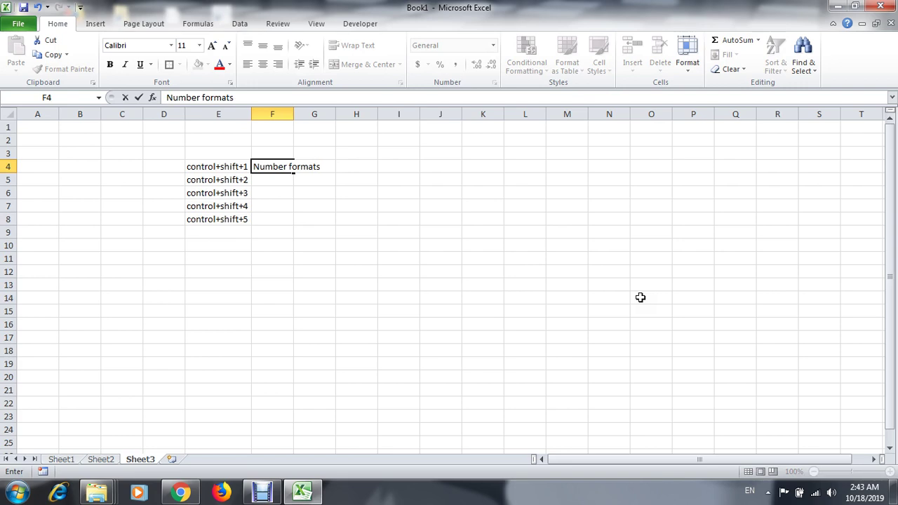
{"action": "key", "text": "Return"}
{"action": "type", "text": "time formt"}
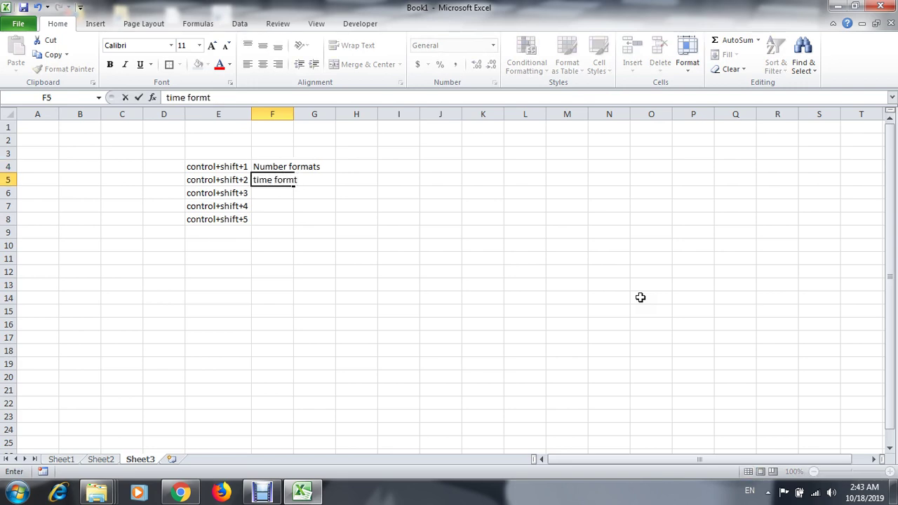
{"action": "key", "text": "BackSpace"}
{"action": "type", "text": "ats"}
{"action": "key", "text": "Return"}
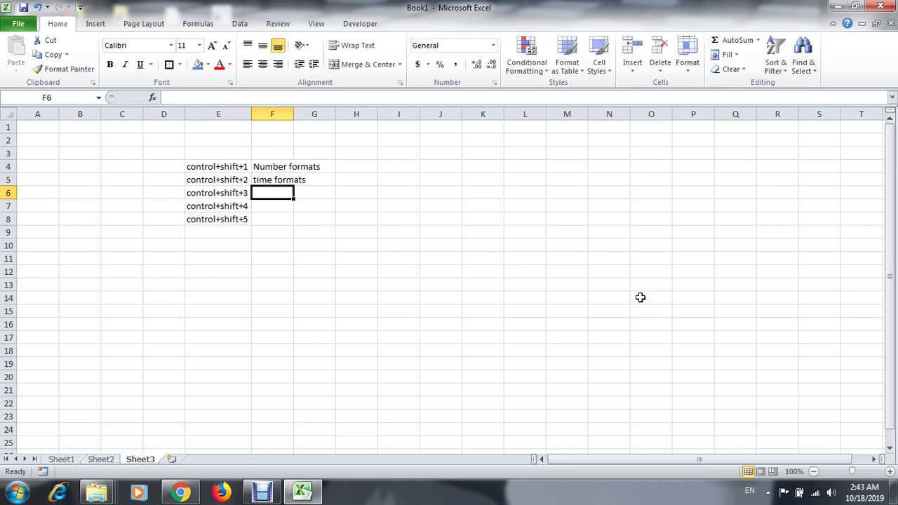
Describe the remaining three shortcuts in F6:F8 as "date formats", "currency" and "percentage"
{"action": "type", "text": "date formats"}
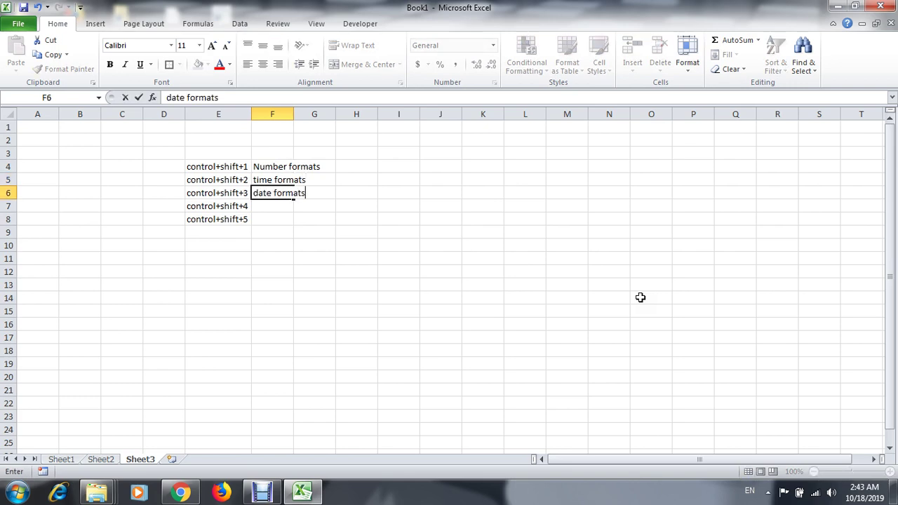
{"action": "key", "text": "Return"}
{"action": "type", "text": "currency"}
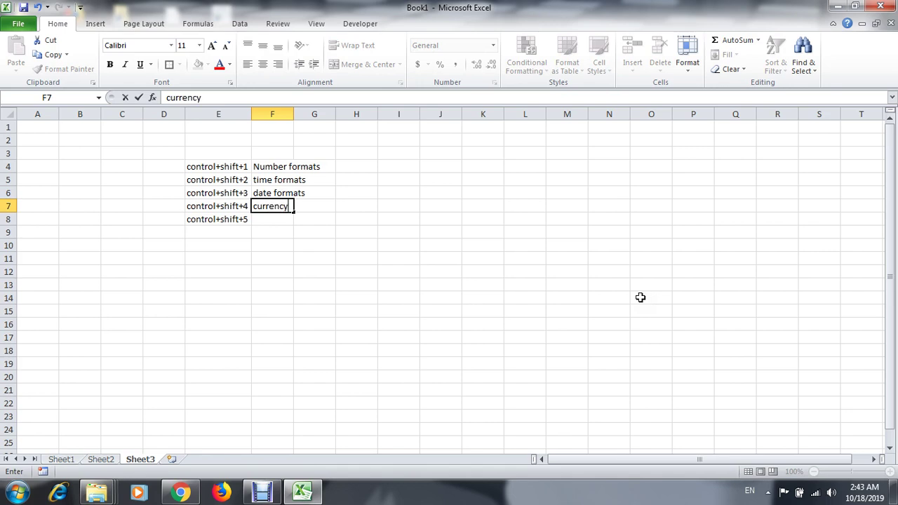
{"action": "key", "text": "Return"}
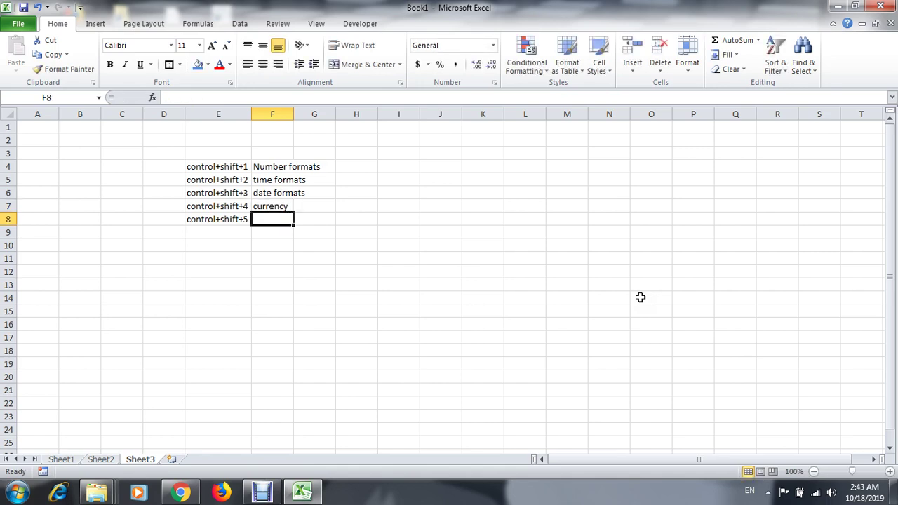
{"action": "type", "text": "percentage"}
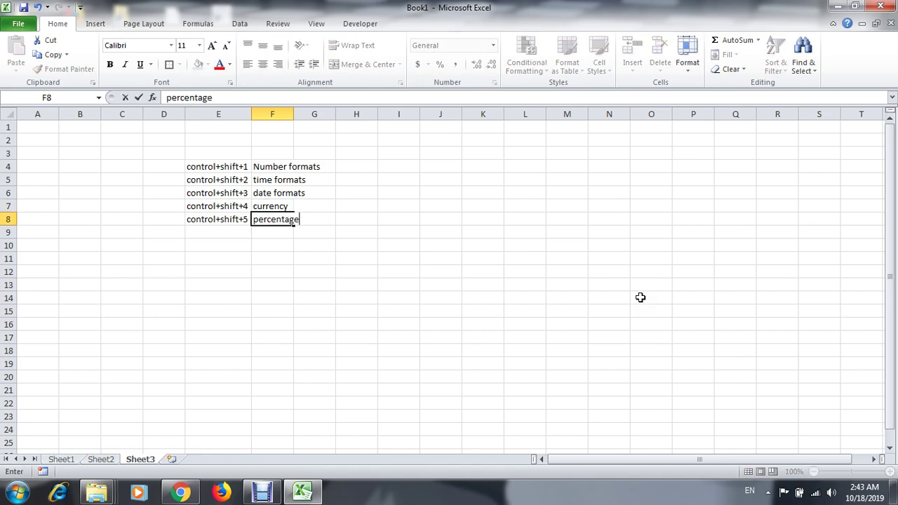
{"action": "key", "text": "Return"}
AutoFit the width of column F to the descriptions in F4:F8
{"action": "key", "text": "Up"}
{"action": "key", "text": "Down"}
{"action": "key", "text": "Right"}
{"action": "key", "text": "Left"}
{"action": "key", "text": "Up"}
{"action": "key", "text": "ctrl+Up"}
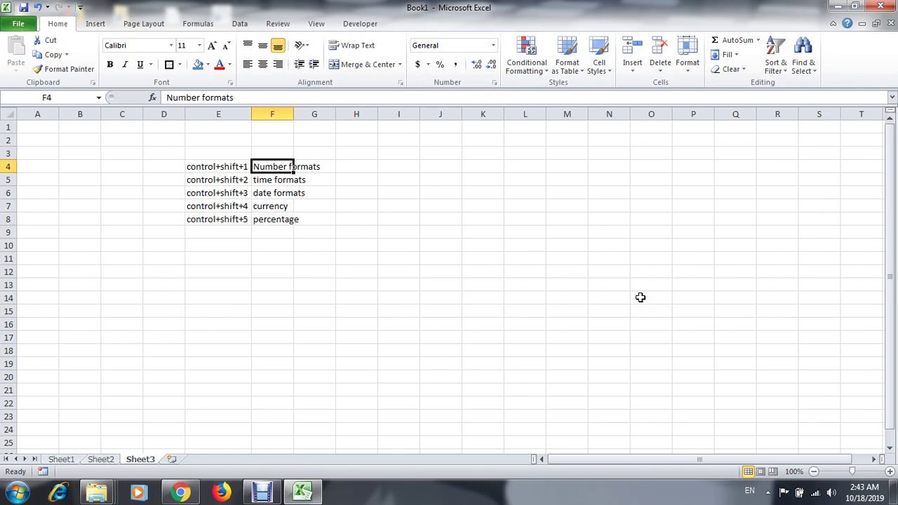
{"action": "key", "text": "ctrl+shift+Down"}
{"action": "key", "text": "alt+h"}
{"action": "key", "text": "o"}
{"action": "key", "text": "i"}
{"action": "key", "text": "Down"}
{"action": "key", "text": "Right"}
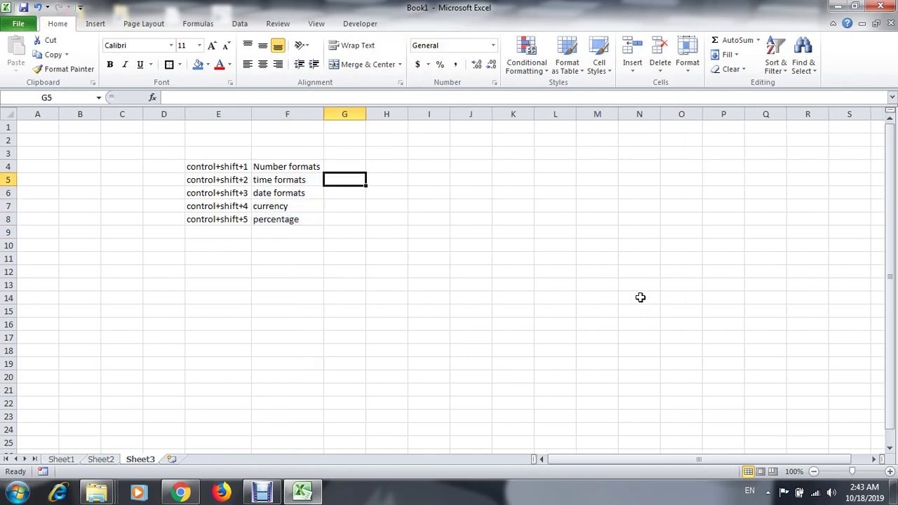
{"action": "key", "text": "Left"}
{"action": "key", "text": "Down"}
{"action": "key", "text": "Right"}
{"action": "key", "text": "Left"}
{"action": "key", "text": "Up"}
{"action": "key", "text": "Up"}
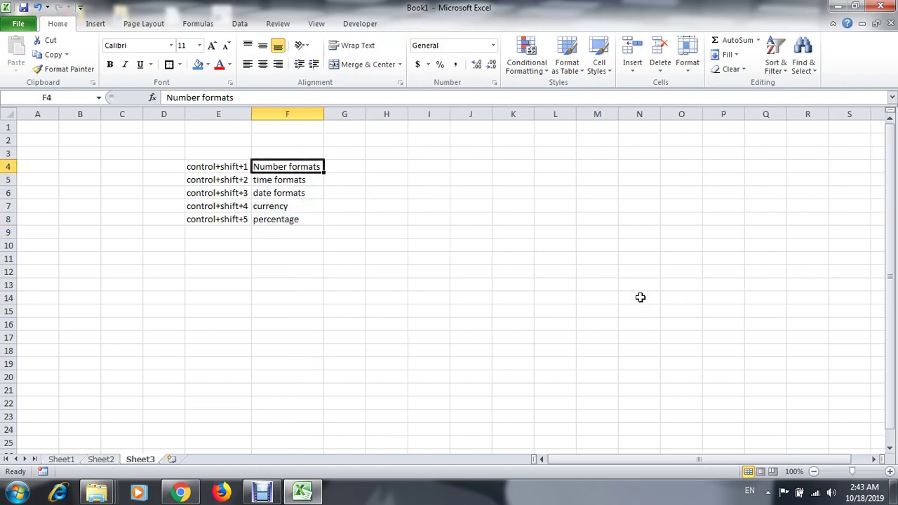
Insert the current date, 10/18/2019, as a fixed value in cell I4
{"action": "key", "text": "Right"}
{"action": "key", "text": "Right"}
{"action": "key", "text": "Right"}
{"action": "key", "text": "Right"}
{"action": "key", "text": "Left"}
{"action": "key", "text": "Down"}
{"action": "key", "text": "Up"}
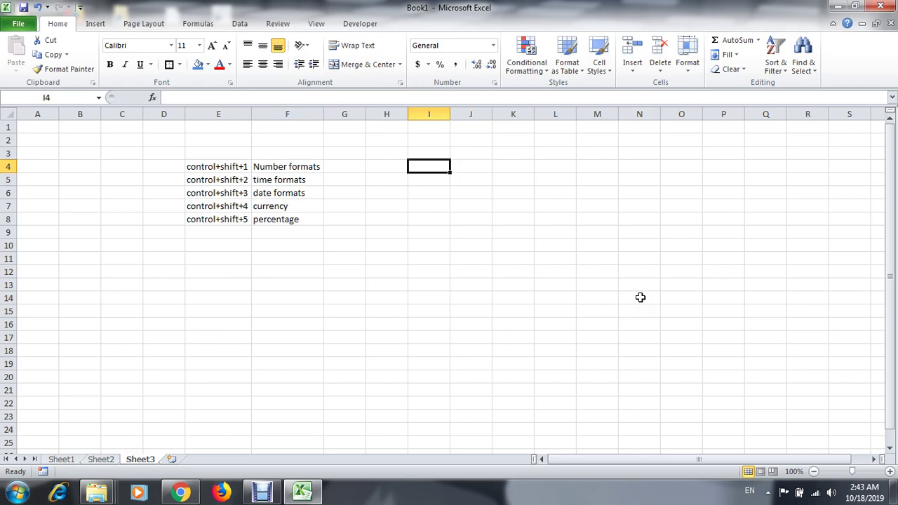
{"action": "key", "text": "Down"}
{"action": "key", "text": "Up"}
{"action": "key", "text": "ctrl+semicolon"}
{"action": "key", "text": "Return"}
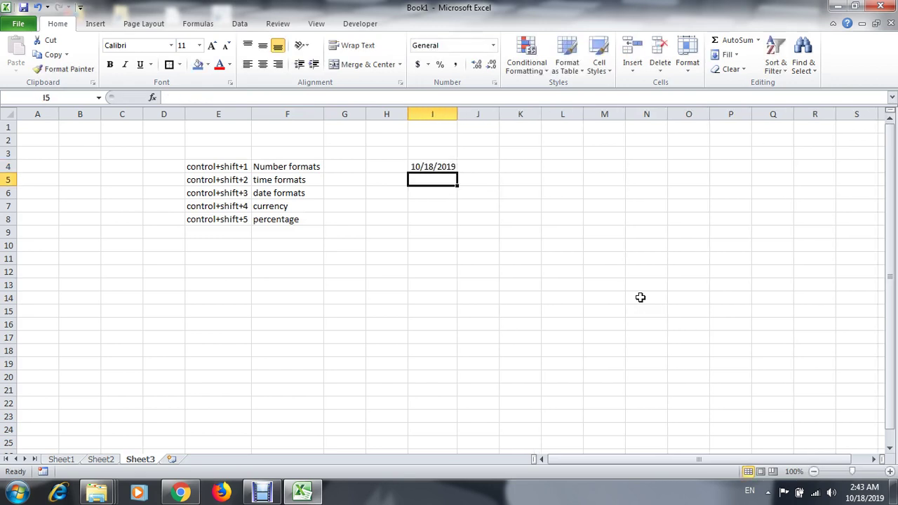
Copy the date in I4 and paste only its value into cell M5
{"action": "key", "text": "Up"}
{"action": "key", "text": "ctrl+c"}
{"action": "key", "text": "Right"}
{"action": "key", "text": "Right"}
{"action": "key", "text": "Right"}
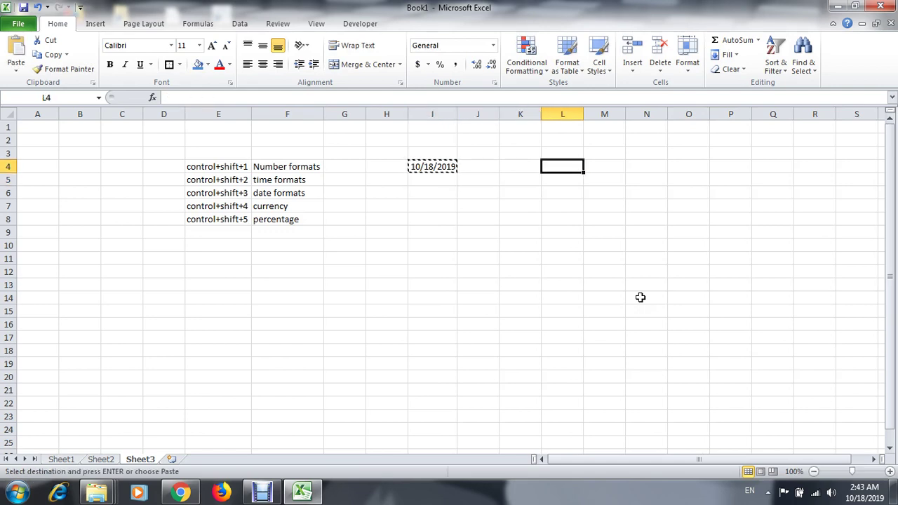
{"action": "key", "text": "Down"}
{"action": "key", "text": "Right"}
{"action": "key", "text": "ctrl+alt+v"}
{"action": "key", "text": "v"}
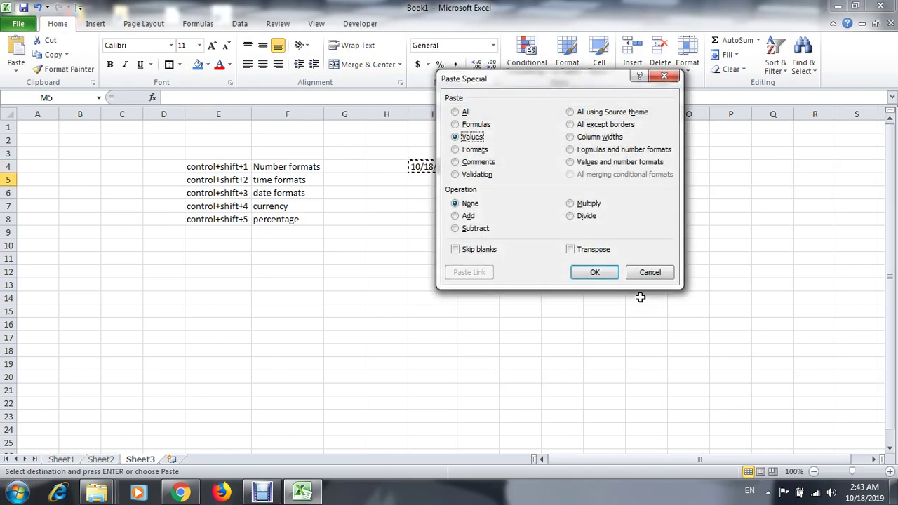
{"action": "key", "text": "Return"}
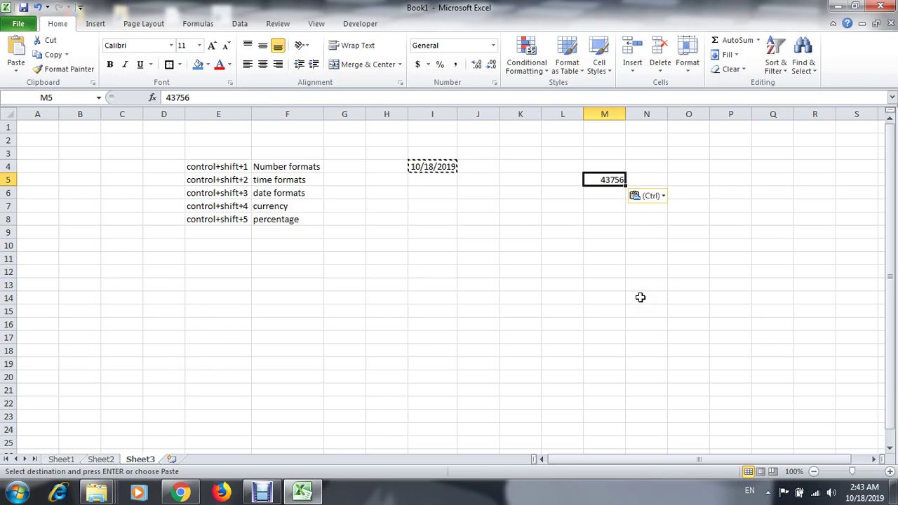
Compare the date in I4 with the value pasted in M5, checking both cells' contents and number formats
{"action": "key", "text": "Left"}
{"action": "key", "text": "Left"}
{"action": "key", "text": "Left"}
{"action": "key", "text": "Left"}
{"action": "key", "text": "Up"}
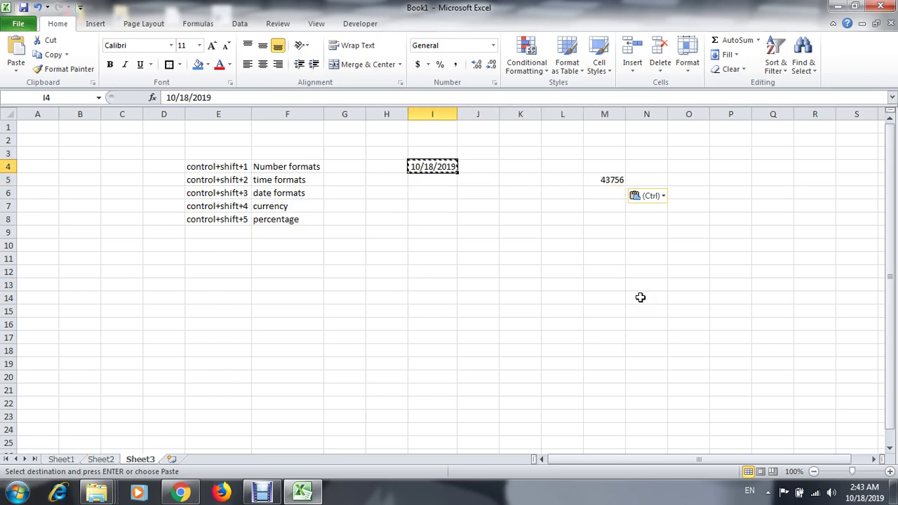
{"action": "key", "text": "Right"}
{"action": "key", "text": "Right"}
{"action": "key", "text": "Right"}
{"action": "key", "text": "Right"}
{"action": "key", "text": "Down"}
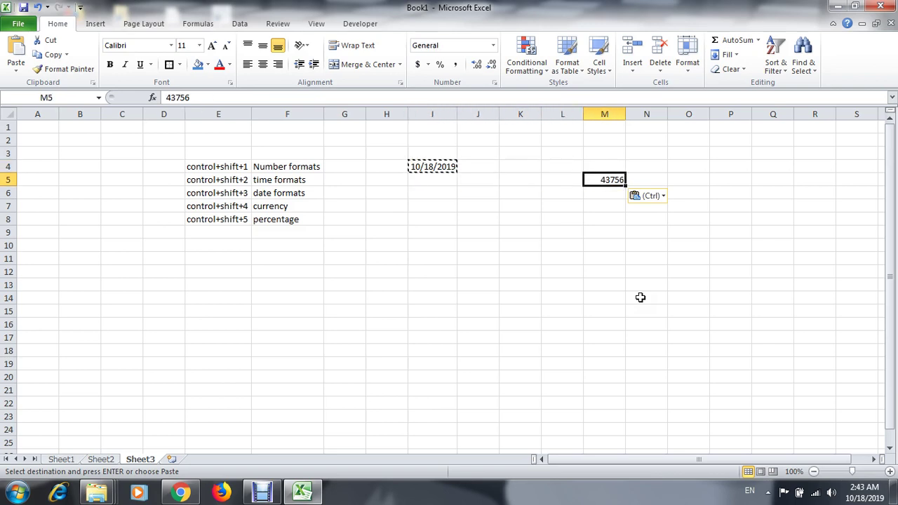
{"action": "key", "text": "Right"}
{"action": "key", "text": "Down"}
{"action": "key", "text": "Left"}
{"action": "key", "text": "Up"}
{"action": "key", "text": "Left"}
{"action": "key", "text": "Left"}
{"action": "key", "text": "Left"}
{"action": "key", "text": "Left"}
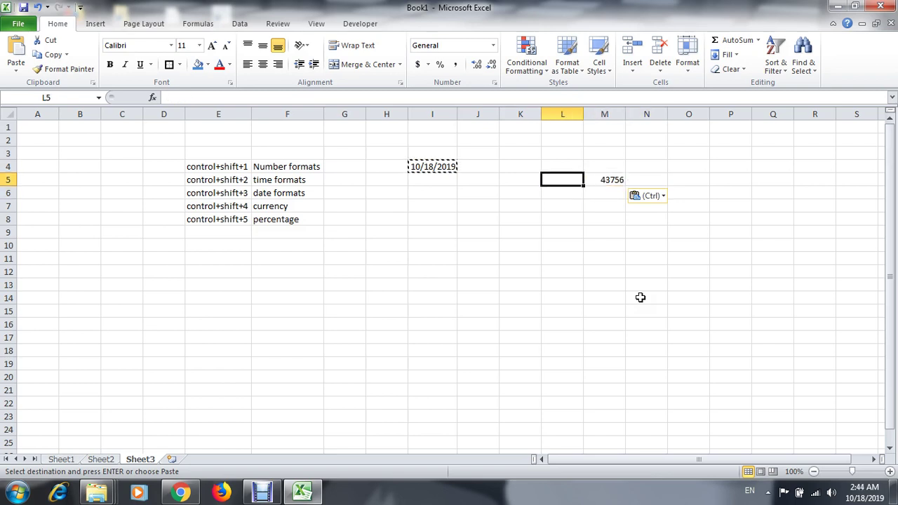
{"action": "key", "text": "Up"}
{"action": "key", "text": "Right"}
{"action": "key", "text": "Right"}
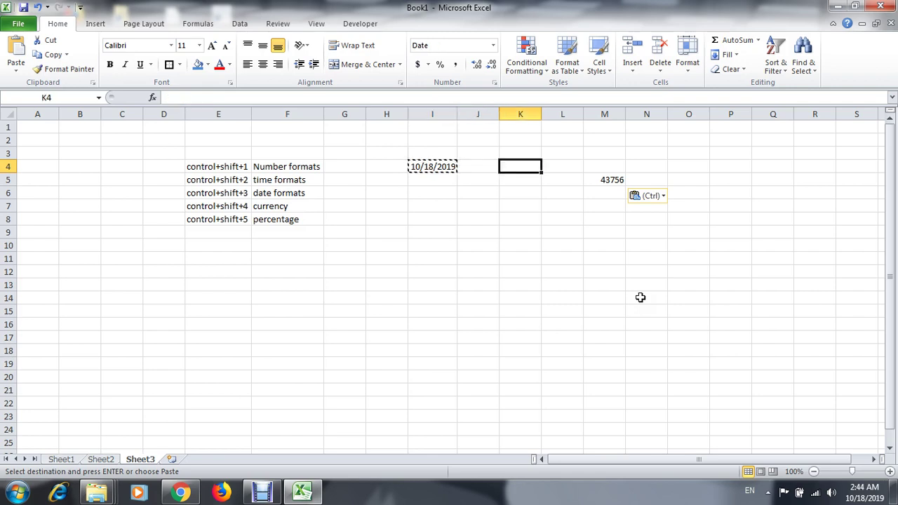
{"action": "key", "text": "Right"}
{"action": "key", "text": "Right"}
{"action": "key", "text": "Down"}
{"action": "key", "text": "Right"}
{"action": "key", "text": "Left"}
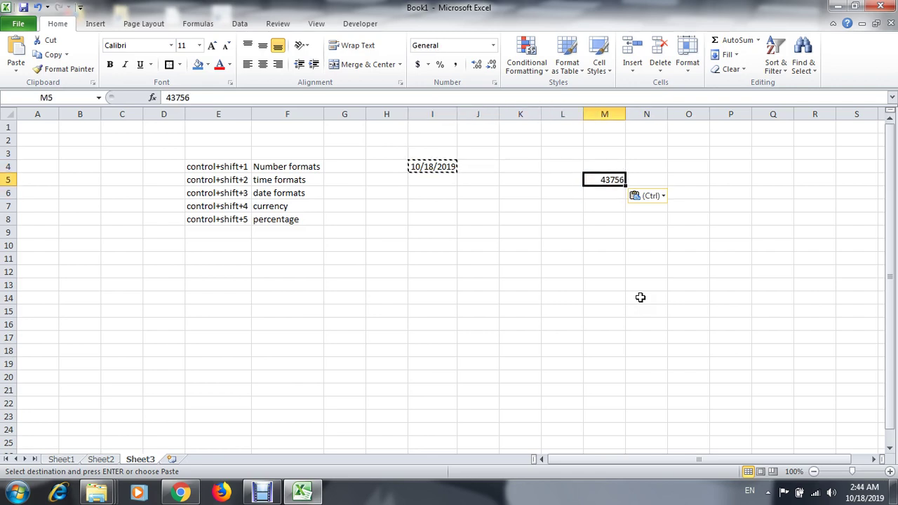
{"action": "key", "text": "Left"}
{"action": "key", "text": "Left"}
{"action": "key", "text": "Left"}
{"action": "key", "text": "Left"}
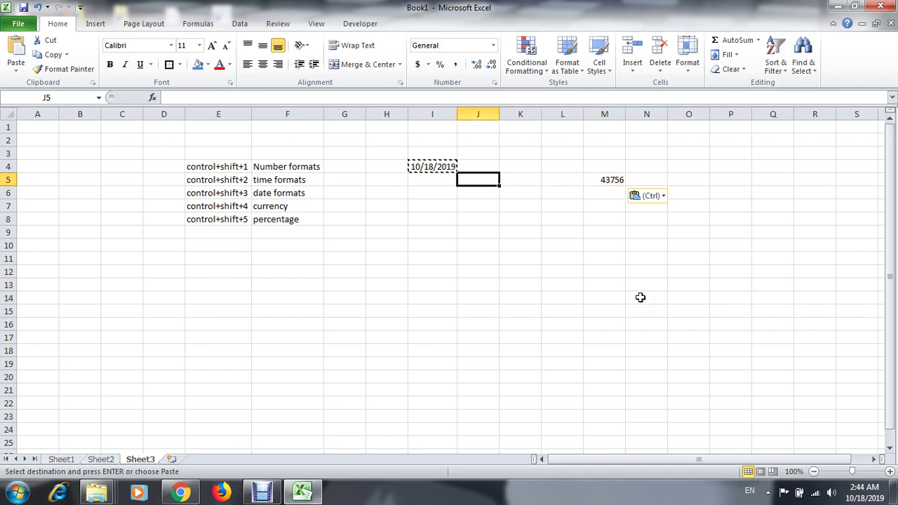
End copy mode and check the pasted value in M5 against the date in I4
{"action": "key", "text": "Up"}
{"action": "key", "text": "Right"}
{"action": "key", "text": "Right"}
{"action": "key", "text": "Right"}
{"action": "key", "text": "Right"}
{"action": "key", "text": "Down"}
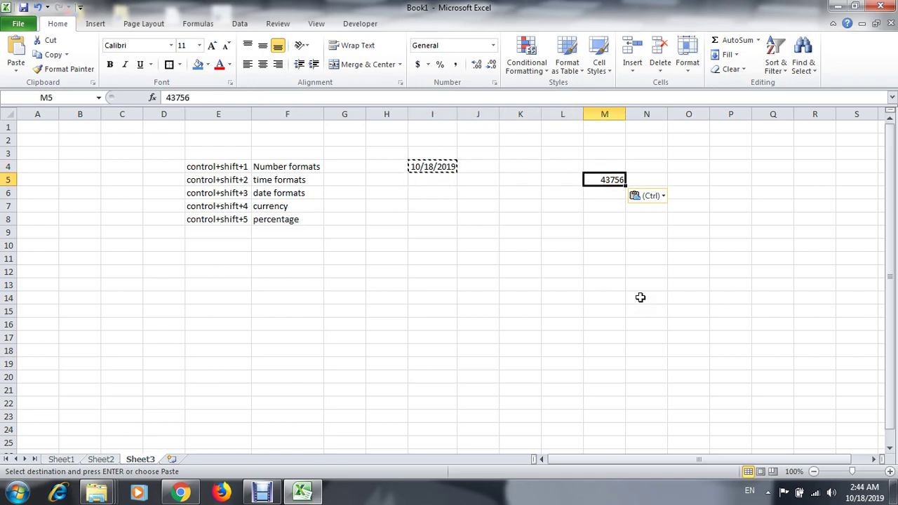
{"action": "key", "text": "Escape"}
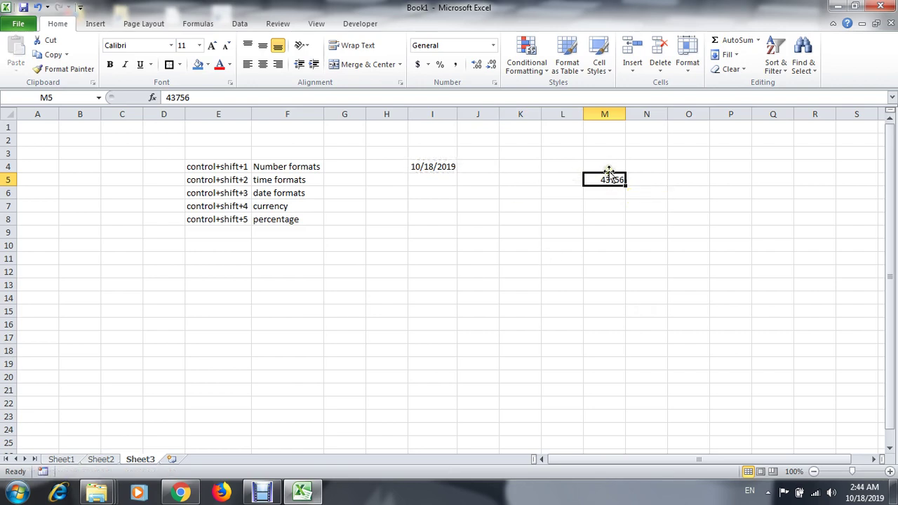
{"action": "key", "text": "Down"}
{"action": "key", "text": "Up"}
{"action": "key", "text": "Down"}
{"action": "key", "text": "Up"}
{"action": "left_click", "coordinate": [425, 165]}
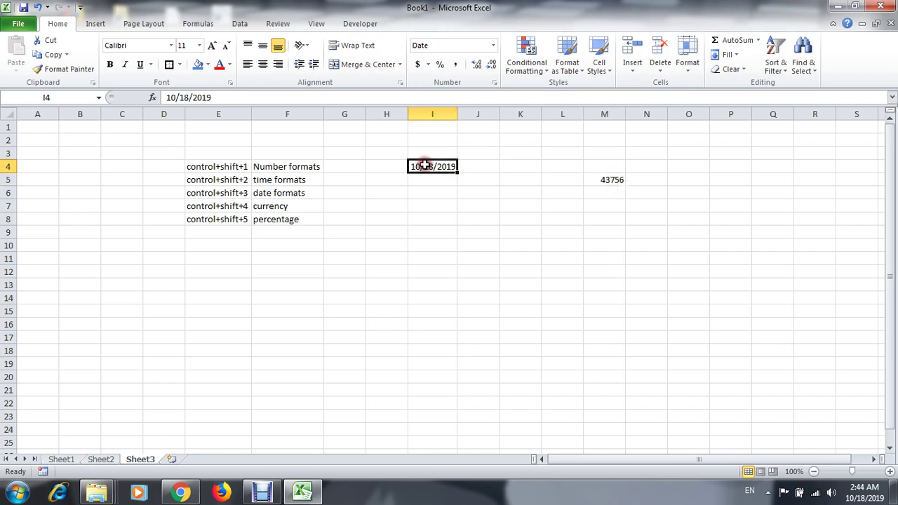
{"action": "left_click", "coordinate": [620, 181]}
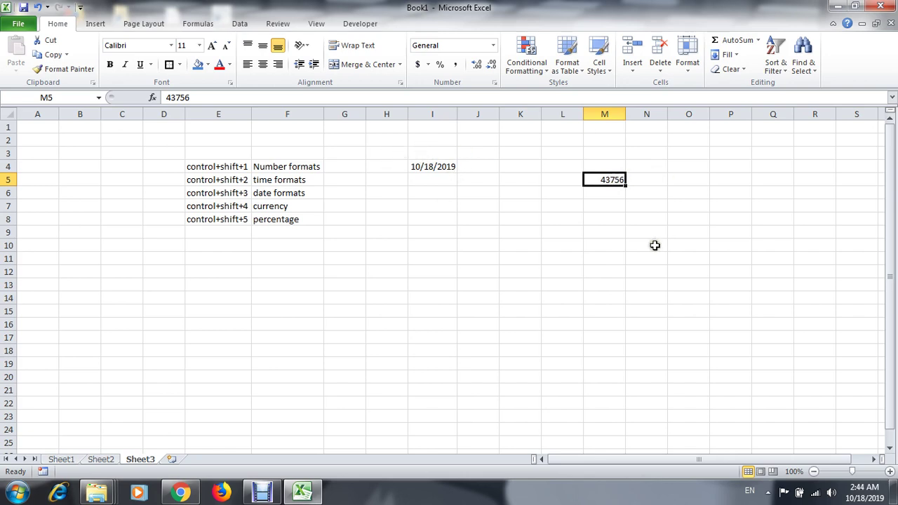
{"action": "key", "text": "Right"}
{"action": "key", "text": "Left"}
{"action": "key", "text": "Down"}
{"action": "key", "text": "Up"}
{"action": "key", "text": "Left"}
{"action": "key", "text": "Left"}
{"action": "key", "text": "Left"}
{"action": "key", "text": "Left"}
{"action": "key", "text": "Up"}
{"action": "key", "text": "Right"}
{"action": "key", "text": "Right"}
{"action": "key", "text": "Right"}
{"action": "key", "text": "Right"}
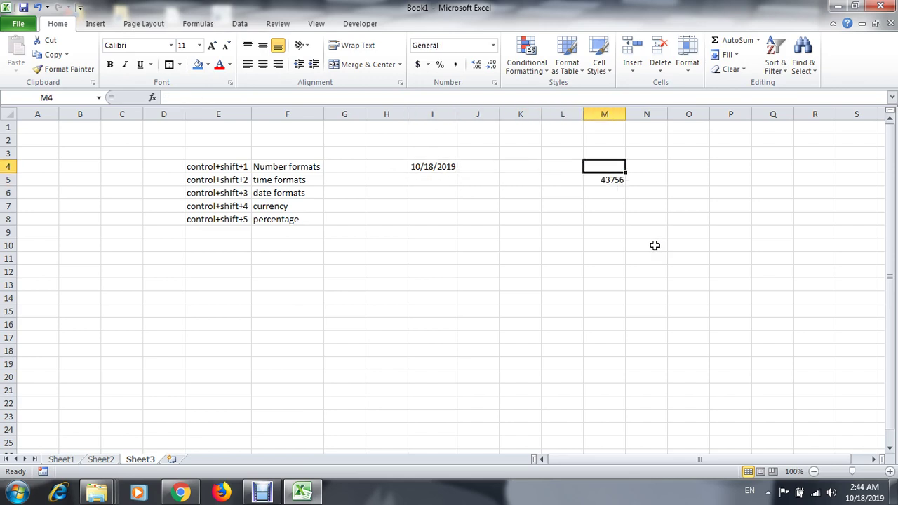
{"action": "key", "text": "Down"}
{"action": "key", "text": "Right"}
{"action": "key", "text": "Left"}
{"action": "key", "text": "Down"}
{"action": "key", "text": "Up"}
{"action": "key", "text": "Up"}
{"action": "key", "text": "Left"}
{"action": "key", "text": "Left"}
{"action": "key", "text": "Left"}
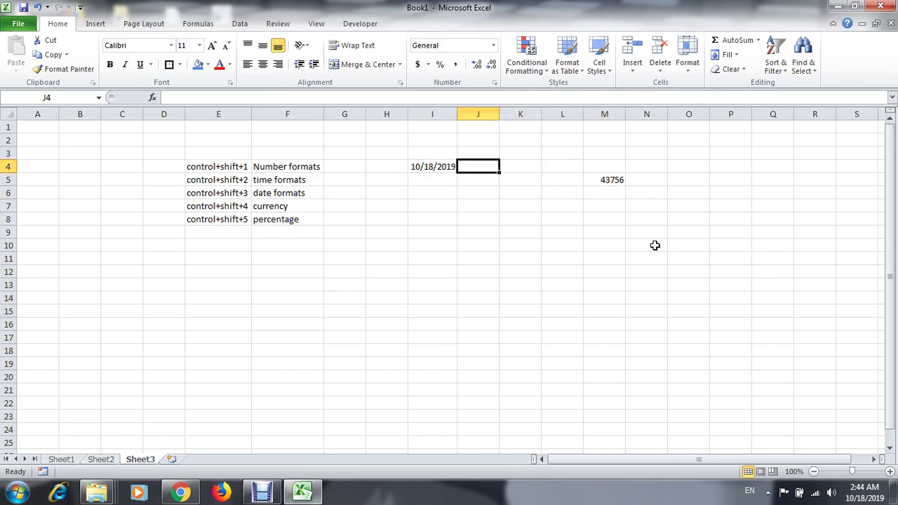
{"action": "key", "text": "Left"}
{"action": "key", "text": "Right"}
{"action": "key", "text": "Right"}
{"action": "key", "text": "Right"}
{"action": "key", "text": "Right"}
{"action": "key", "text": "Right"}
{"action": "key", "text": "Down"}
{"action": "key", "text": "Left"}
{"action": "key", "text": "Right"}
{"action": "key", "text": "Down"}
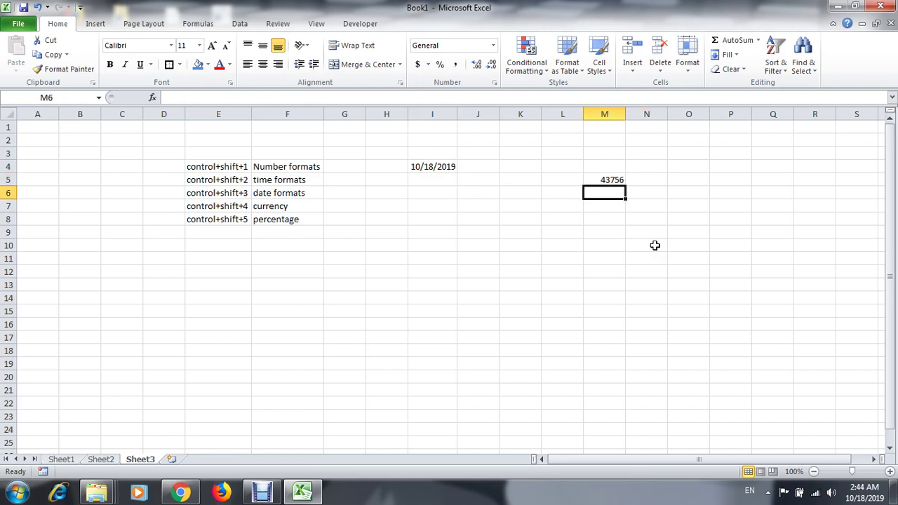
{"action": "key", "text": "Left"}
{"action": "key", "text": "Up"}
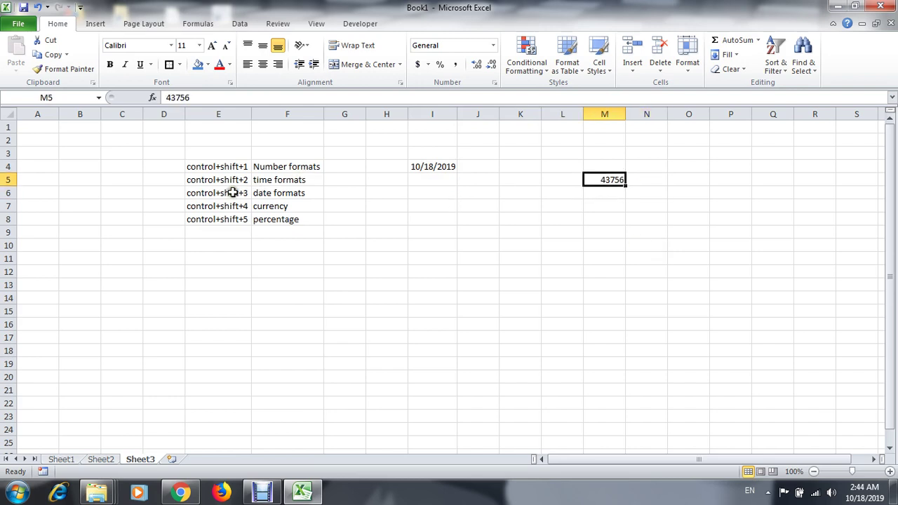
Format the value in M5 as a day-month-year date, following the date formats entry in E6:F6
{"action": "left_click", "coordinate": [232, 193]}
{"action": "key", "text": "Right"}
{"action": "left_click", "coordinate": [232, 193]}
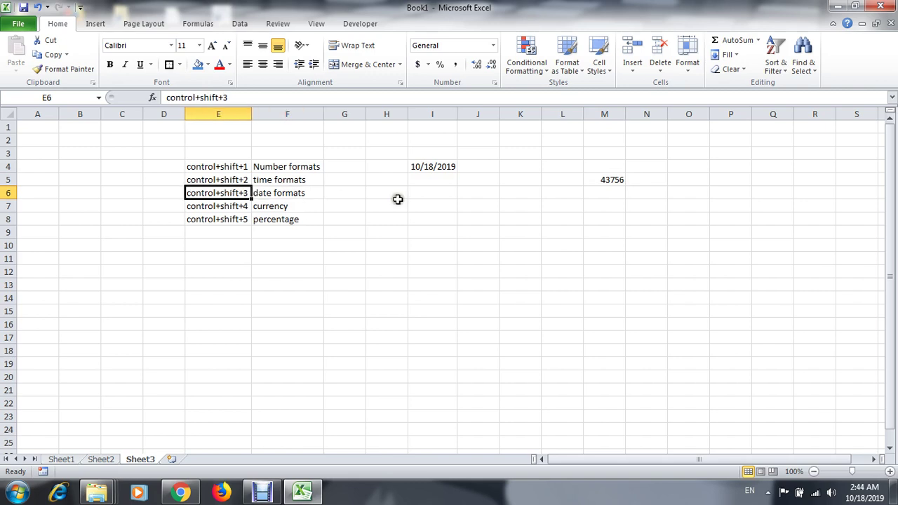
{"action": "key", "text": "shift+Right"}
{"action": "key", "text": "shift+Left"}
{"action": "key", "text": "shift+Right"}
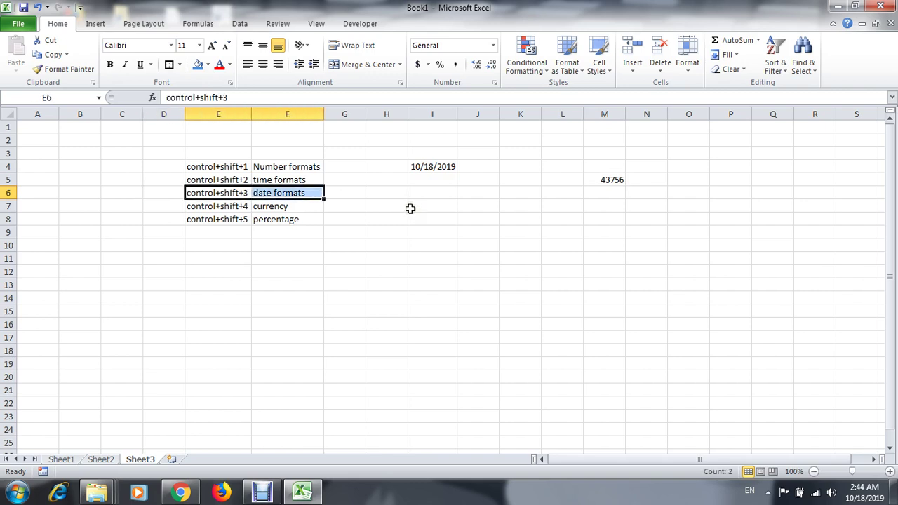
{"action": "key", "text": "Right"}
{"action": "key", "text": "Right"}
{"action": "key", "text": "Right"}
{"action": "key", "text": "Right"}
{"action": "key", "text": "Right"}
{"action": "key", "text": "Right"}
{"action": "key", "text": "Right"}
{"action": "key", "text": "Up"}
{"action": "key", "text": "Right"}
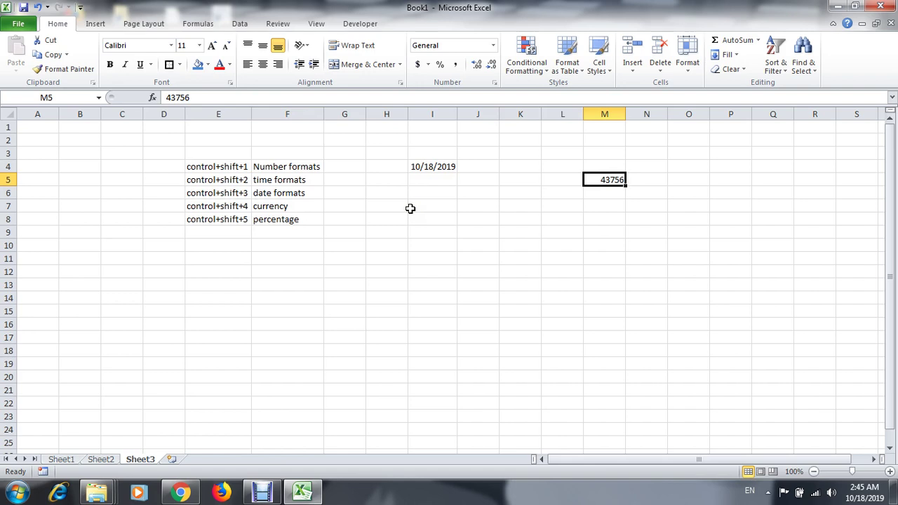
{"action": "key", "text": "ctrl+shift+3"}
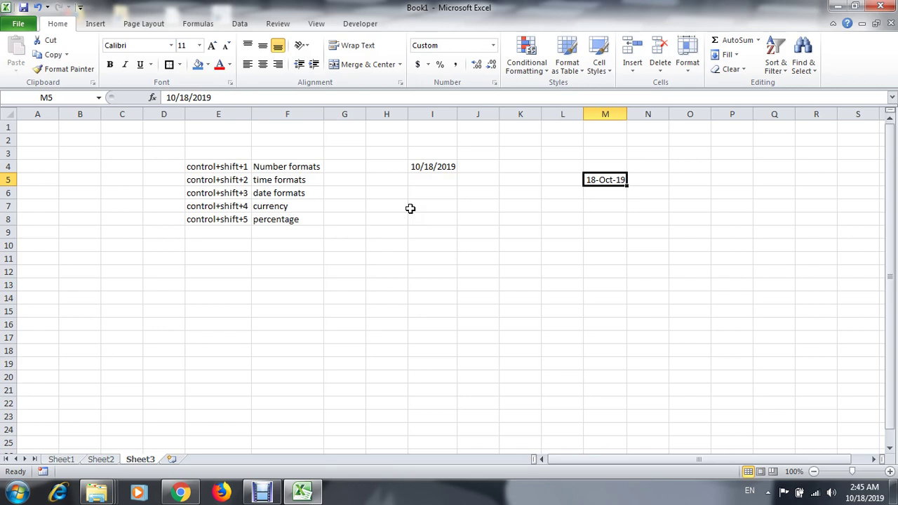
Apply the Number format with thousands separator and two decimals to M5
{"action": "key", "text": "Right"}
{"action": "key", "text": "Left"}
{"action": "key", "text": "ctrl+shift+1"}
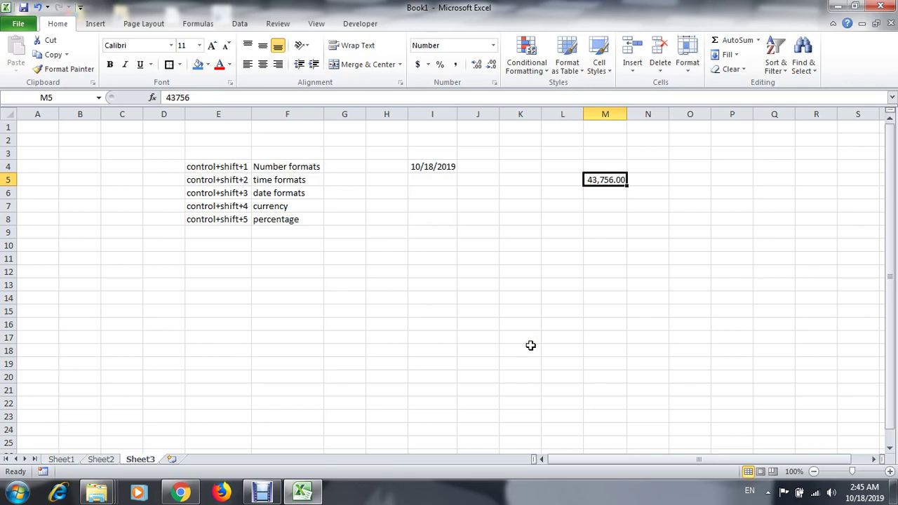
{"action": "key", "text": "Down"}
{"action": "key", "text": "Up"}
Review the currency and time formats entries in the shortcut list in columns E and F
{"action": "key", "text": "Down"}
{"action": "key", "text": "Down"}
{"action": "key", "text": "Left"}
{"action": "key", "text": "Left"}
{"action": "key", "text": "Left"}
{"action": "key", "text": "Left"}
{"action": "key", "text": "Left"}
{"action": "key", "text": "Left"}
{"action": "key", "text": "Left"}
{"action": "key", "text": "Left"}
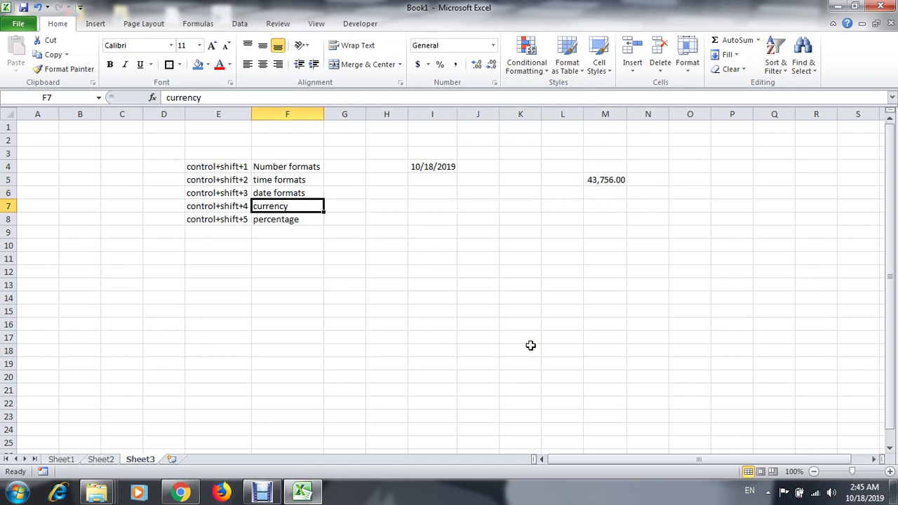
{"action": "key", "text": "Up"}
{"action": "key", "text": "Up"}
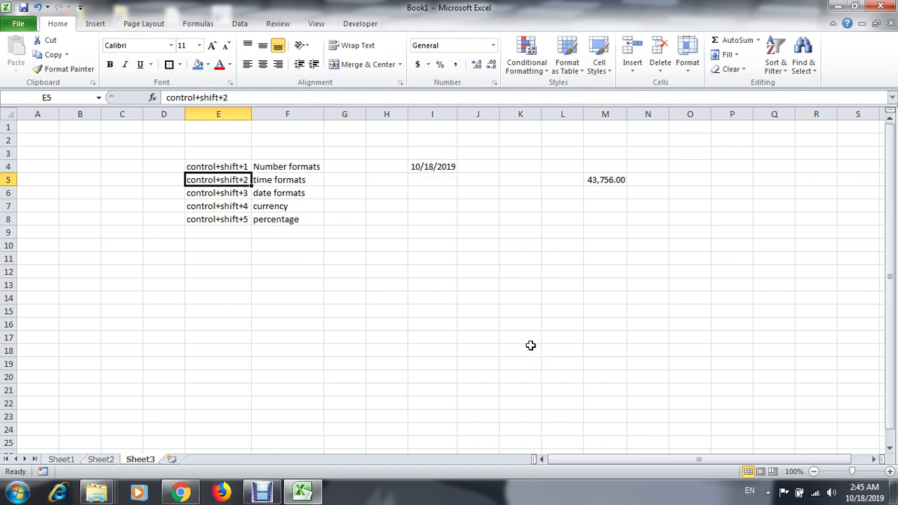
{"action": "key", "text": "Right"}
{"action": "key", "text": "Down"}
{"action": "key", "text": "Up"}
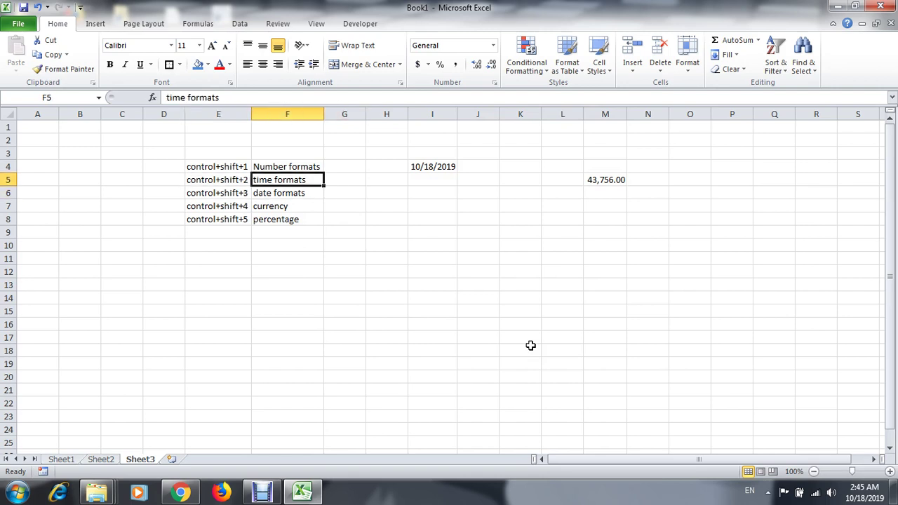
Enter the decimal value 0.47 in cell I10
{"action": "key", "text": "Right"}
{"action": "key", "text": "Right"}
{"action": "key", "text": "Down"}
{"action": "key", "text": "Down"}
{"action": "key", "text": "Down"}
{"action": "key", "text": "Right"}
{"action": "key", "text": "Down"}
{"action": "key", "text": "Down"}
{"action": "type", "text": "."}
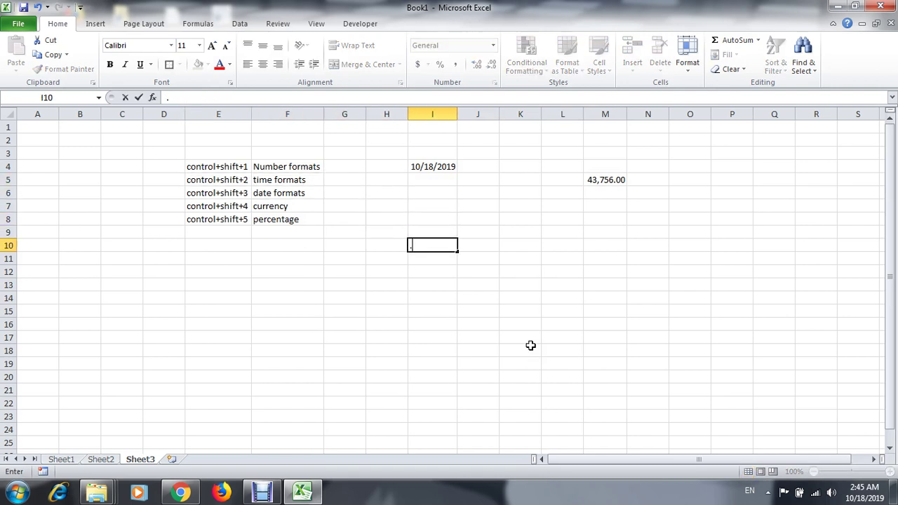
{"action": "type", "text": "47"}
{"action": "key", "text": "ctrl+Return"}
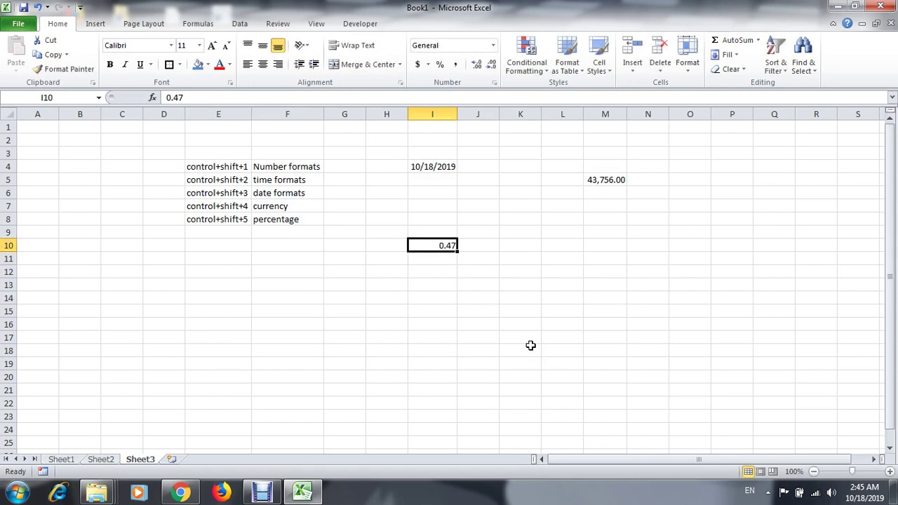
Apply the hours-and-minutes AM/PM time format to the decimal in I10
{"action": "key", "text": "ctrl+shift+2"}
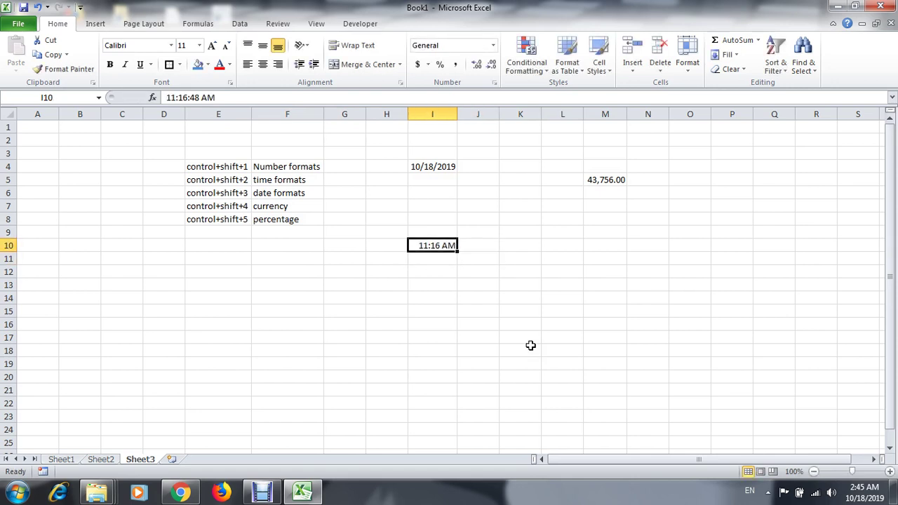
{"action": "key", "text": "Down"}
{"action": "key", "text": "Up"}
{"action": "key", "text": "Down"}
{"action": "key", "text": "Up"}
Enter "dates" in J13 and "integer" in K13
{"action": "key", "text": "Up"}
{"action": "key", "text": "Up"}
{"action": "key", "text": "Right"}
{"action": "key", "text": "Right"}
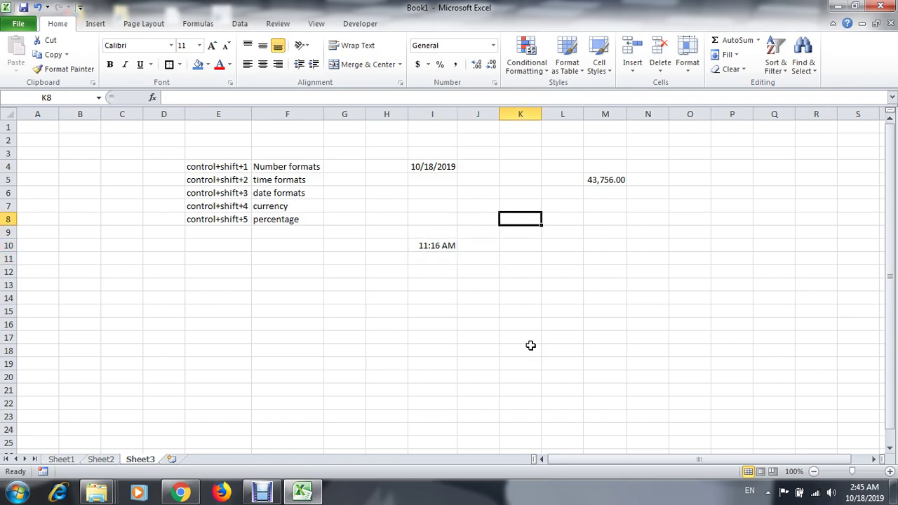
{"action": "key", "text": "Right"}
{"action": "key", "text": "Down"}
{"action": "key", "text": "Down"}
{"action": "key", "text": "Down"}
{"action": "key", "text": "Down"}
{"action": "key", "text": "Down"}
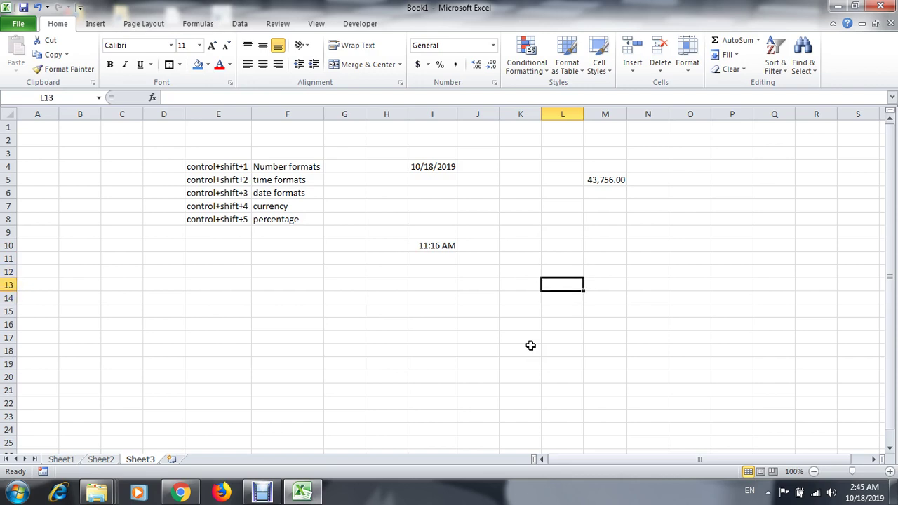
{"action": "key", "text": "Left"}
{"action": "key", "text": "Left"}
{"action": "type", "text": "dates"}
{"action": "key", "text": "Tab"}
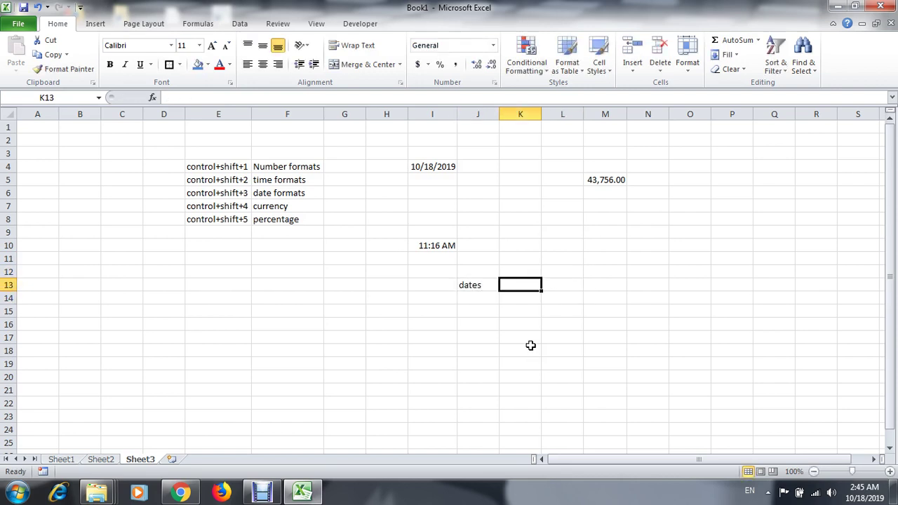
{"action": "type", "text": "integers"}
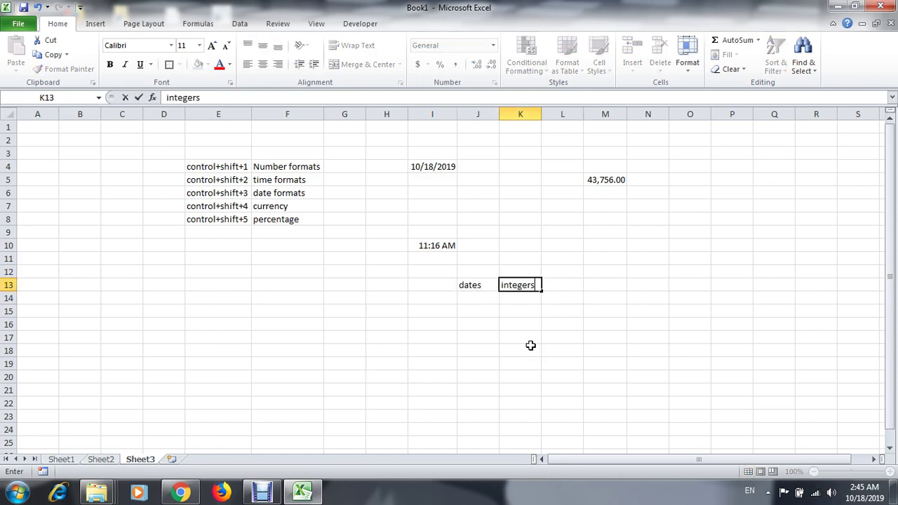
{"action": "key", "text": "BackSpace"}
{"action": "key", "text": "Down"}
{"action": "key", "text": "Left"}
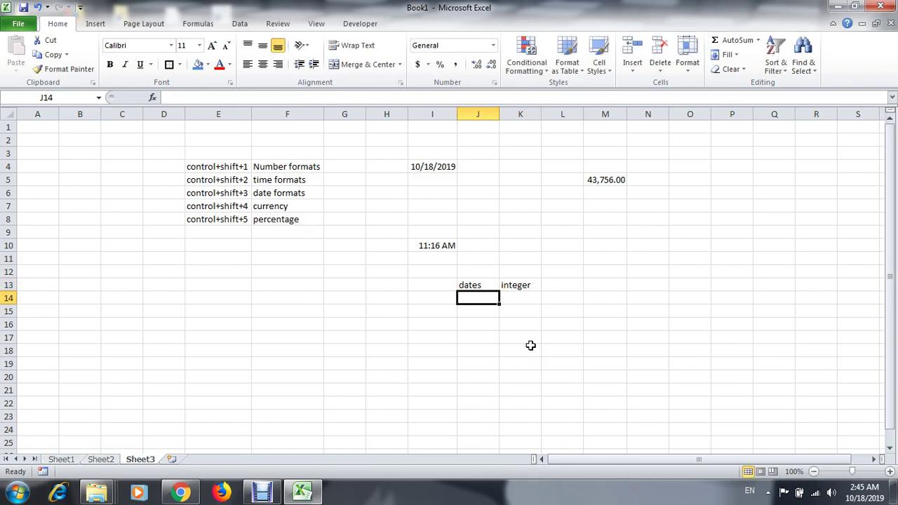
Add "time" in J14 with "decimal values" beside it in K14
{"action": "type", "text": "time"}
{"action": "key", "text": "Tab"}
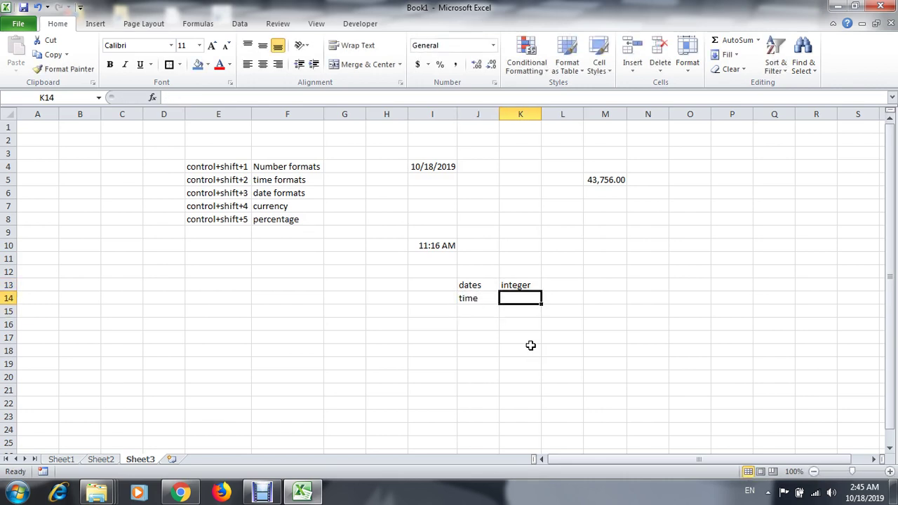
{"action": "type", "text": "decimal values"}
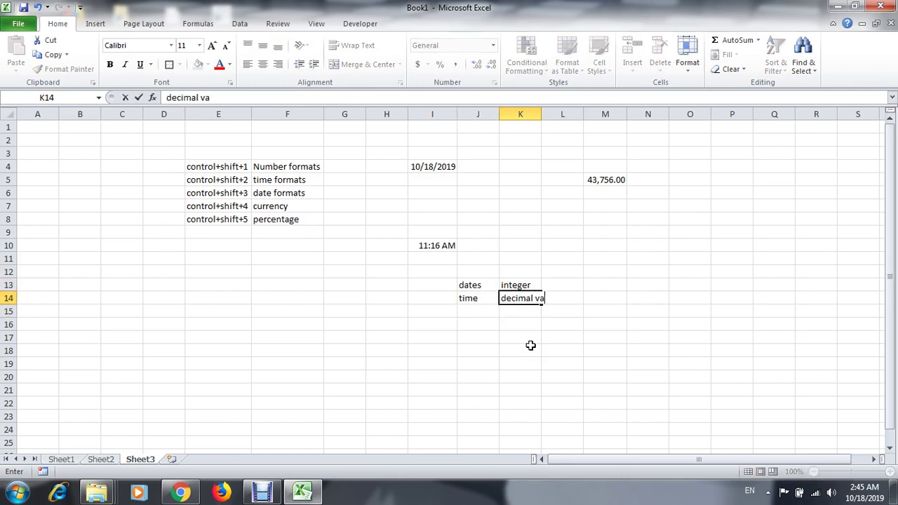
{"action": "key", "text": "Return"}
{"action": "key", "text": "Up"}
{"action": "key", "text": "Up"}
{"action": "key", "text": "Left"}
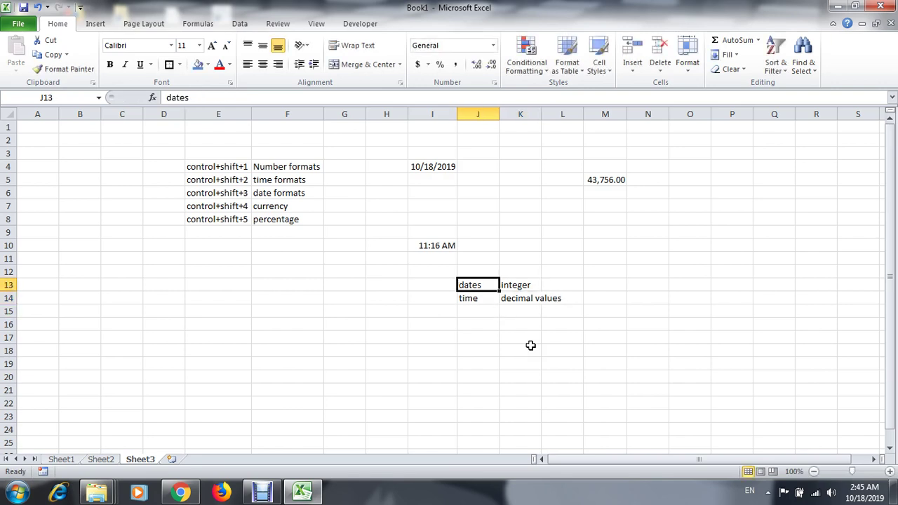
{"action": "key", "text": "Right"}
{"action": "key", "text": "Left"}
{"action": "key", "text": "Down"}
{"action": "key", "text": "Right"}
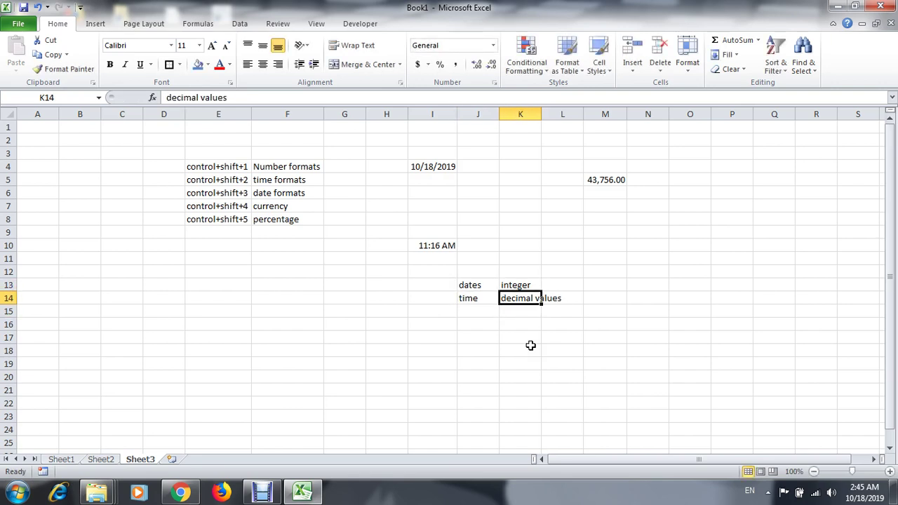
Enter the sample value 44200.45 in cell E14
{"action": "key", "text": "Up"}
{"action": "key", "text": "Up"}
{"action": "key", "text": "Up"}
{"action": "key", "text": "Up"}
{"action": "key", "text": "Up"}
{"action": "key", "text": "Up"}
{"action": "key", "text": "Left"}
{"action": "key", "text": "Left"}
{"action": "key", "text": "Left"}
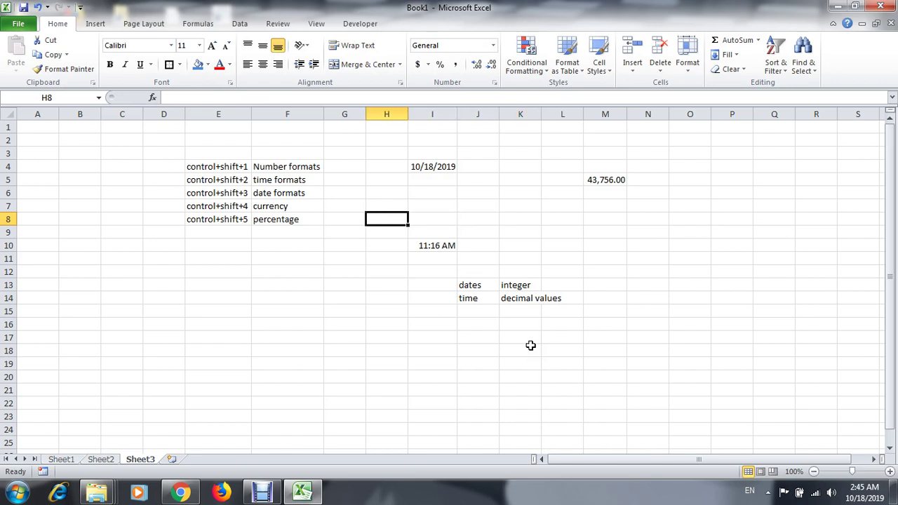
{"action": "key", "text": "Left"}
{"action": "key", "text": "Left"}
{"action": "key", "text": "Down"}
{"action": "key", "text": "Down"}
{"action": "key", "text": "Down"}
{"action": "key", "text": "Down"}
{"action": "key", "text": "Down"}
{"action": "key", "text": "Down"}
{"action": "key", "text": "Left"}
{"action": "type", "text": "44"}
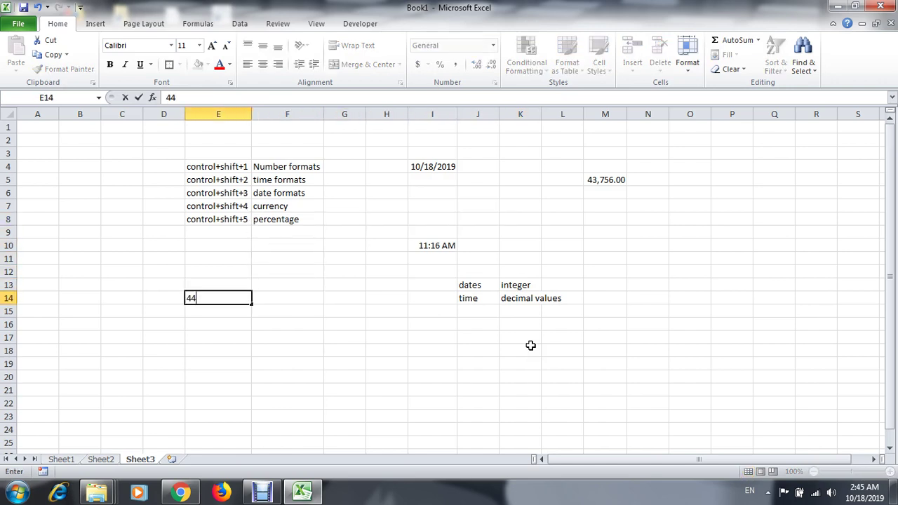
{"action": "type", "text": "200.45"}
{"action": "key", "text": "Return"}
{"action": "key", "text": "Up"}
{"action": "key", "text": "Down"}
{"action": "key", "text": "Right"}
{"action": "key", "text": "Left"}
{"action": "key", "text": "Up"}
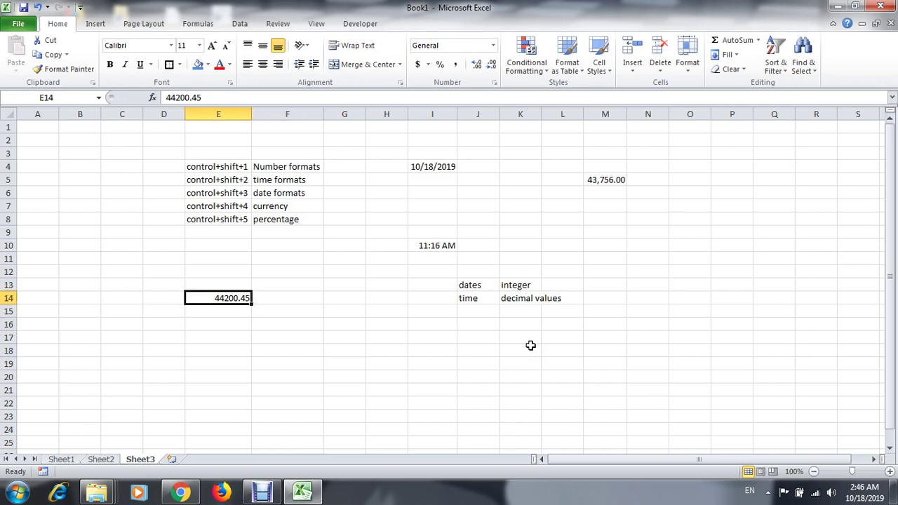
Apply the day-month-year date format to the sample value in E14
{"action": "key", "text": "Down"}
{"action": "key", "text": "Up"}
{"action": "key", "text": "ctrl+shift+3"}
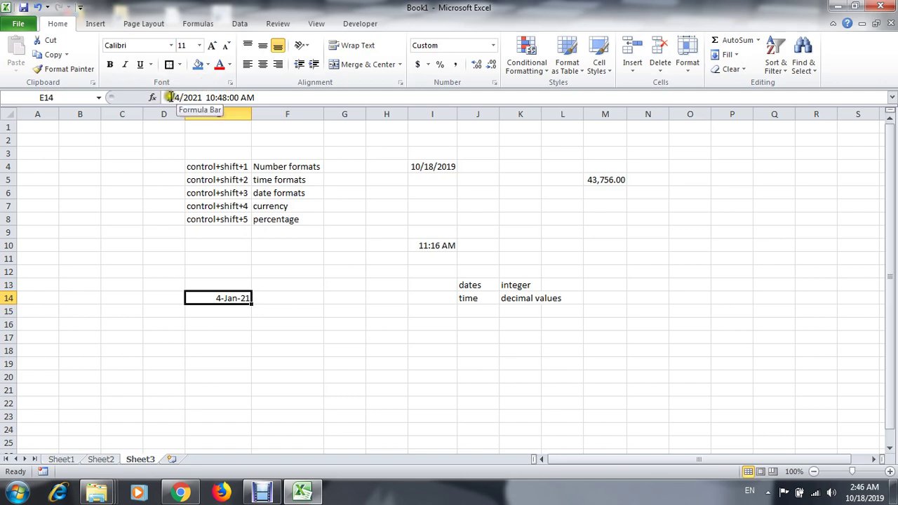
Examine the date and time portions of the full value stored in E14
{"action": "left_click_drag", "start_coordinate": [166, 97], "coordinate": [265, 98]}
{"action": "key", "text": "Escape"}
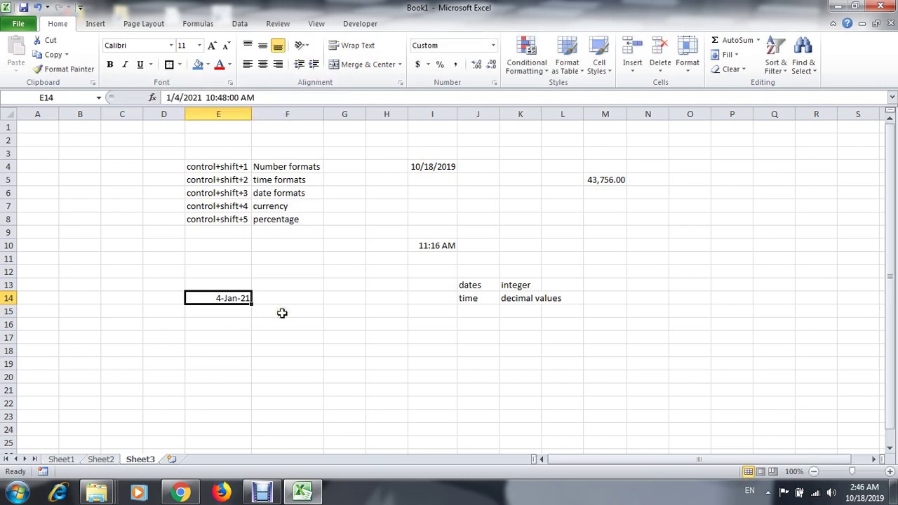
{"action": "left_click", "coordinate": [205, 97]}
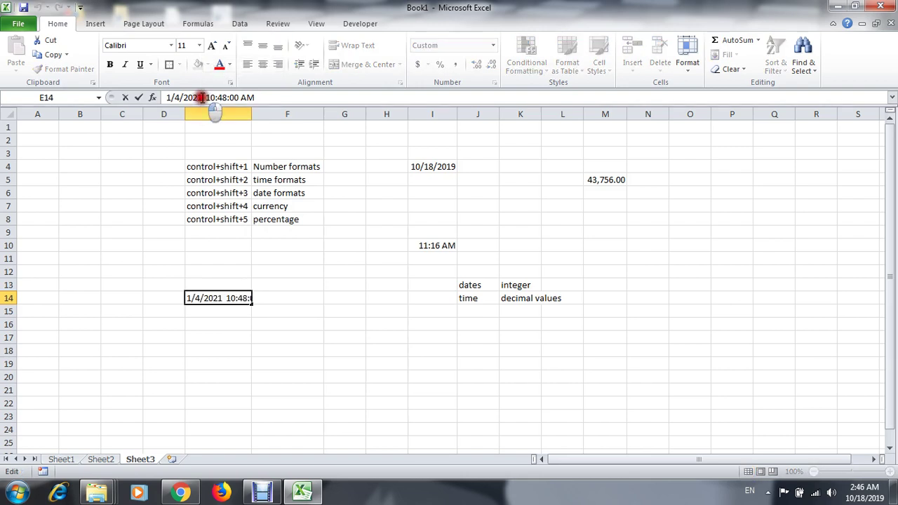
{"action": "left_click_drag", "start_coordinate": [203, 98], "coordinate": [271, 99]}
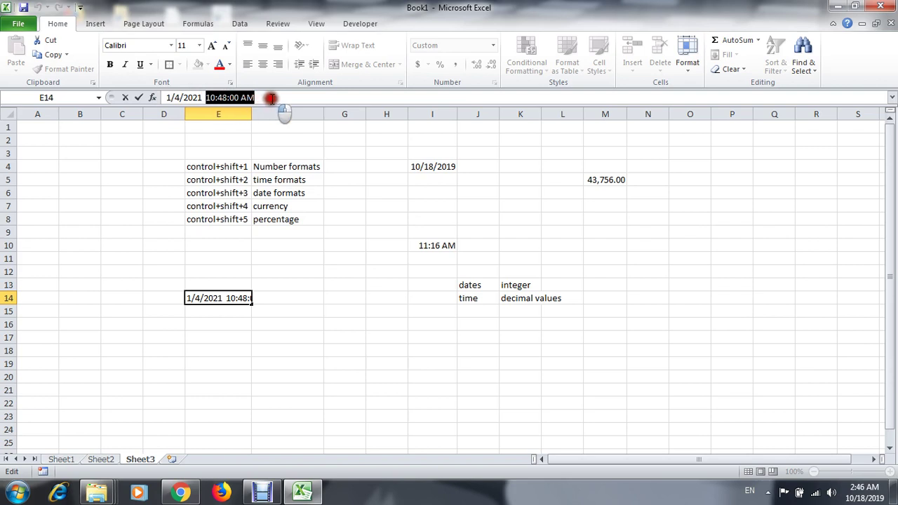
{"action": "key", "text": "Escape"}
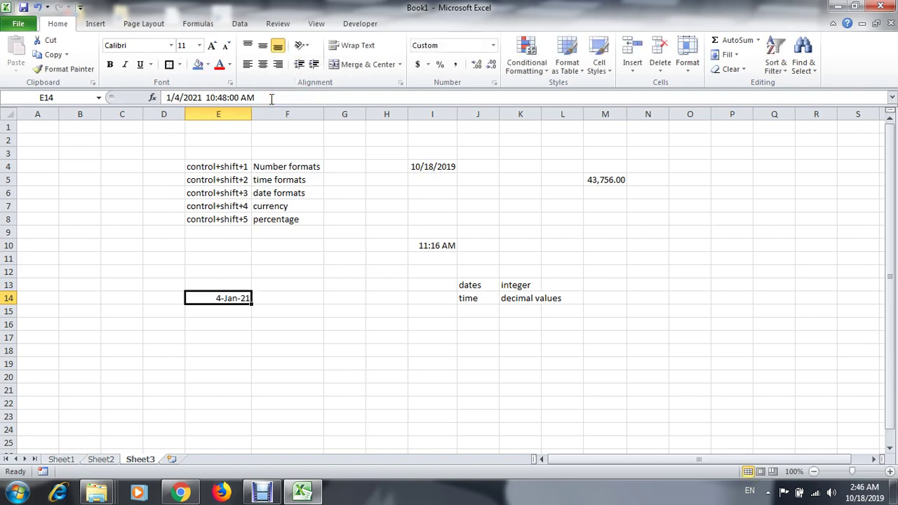
Enter the current date and time in E17 with the formula =NOW()
{"action": "key", "text": "Down"}
{"action": "key", "text": "Down"}
{"action": "key", "text": "Down"}
{"action": "type", "text": "=now"}
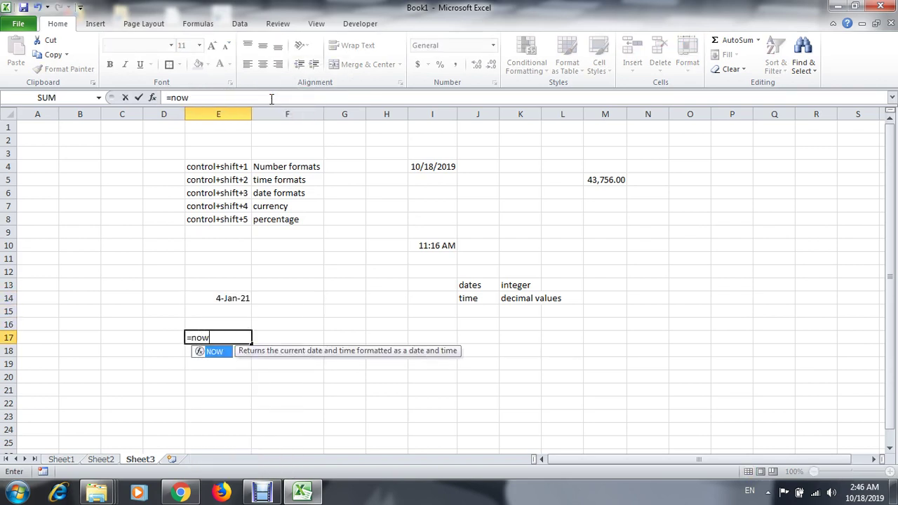
{"action": "key", "text": "Tab"}
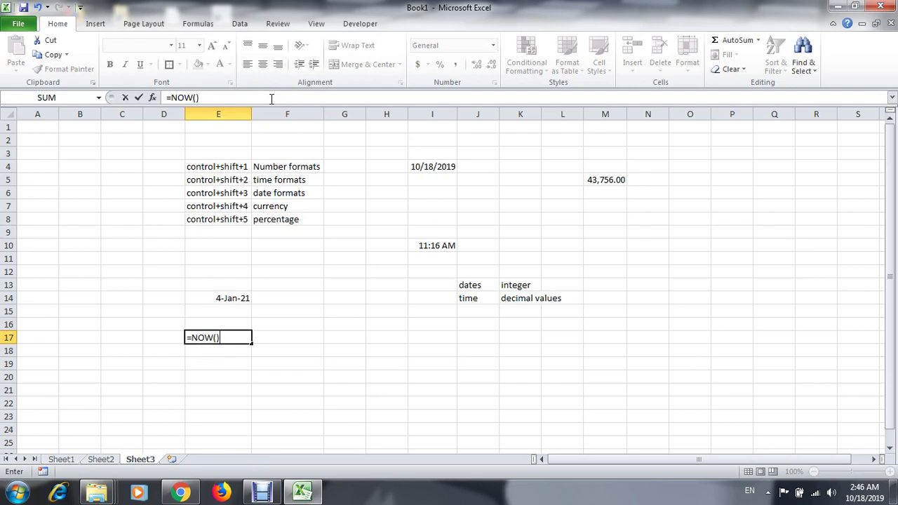
{"action": "key", "text": "Return"}
{"action": "key", "text": "Up"}
{"action": "key", "text": "Down"}
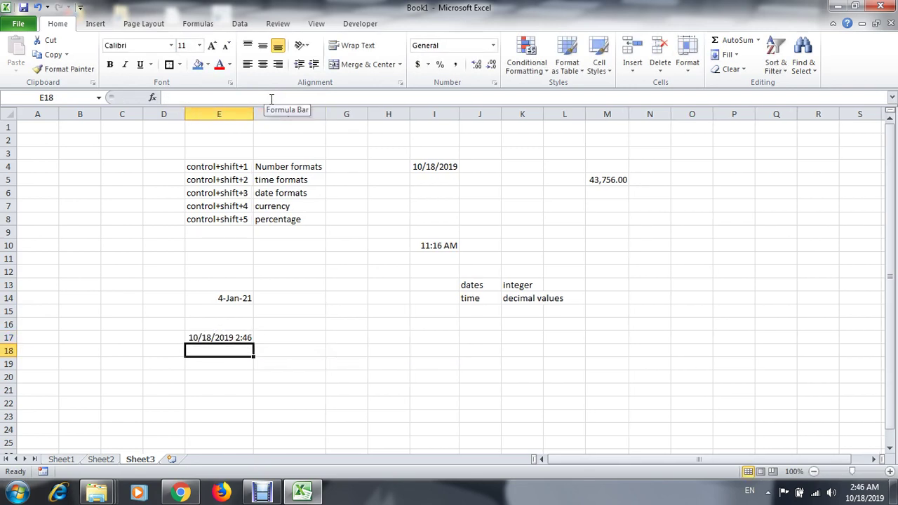
Apply the Number format with thousands separator and two decimals to the NOW formula in E17
{"action": "key", "text": "Up"}
{"action": "key", "text": "Right"}
{"action": "key", "text": "Down"}
{"action": "key", "text": "Down"}
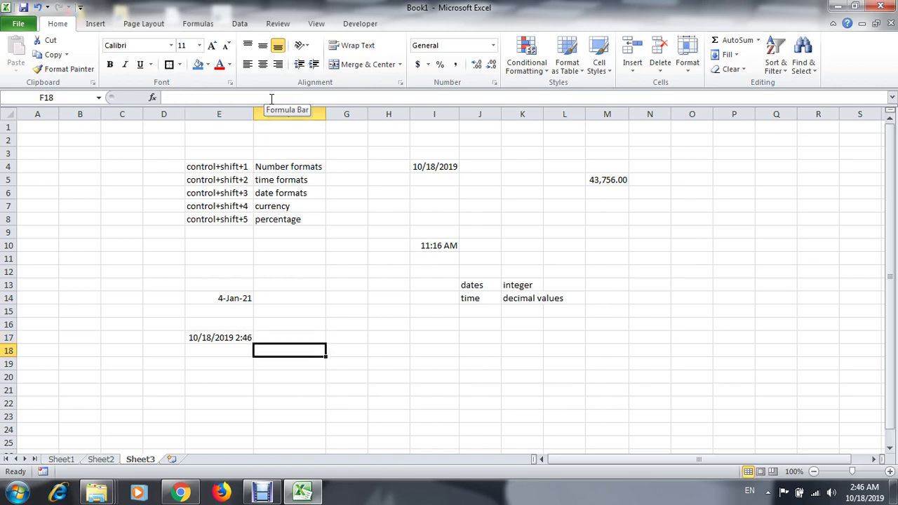
{"action": "key", "text": "Left"}
{"action": "key", "text": "Up"}
{"action": "key", "text": "Up"}
{"action": "key", "text": "Right"}
{"action": "key", "text": "Down"}
{"action": "key", "text": "Left"}
{"action": "key", "text": "Up"}
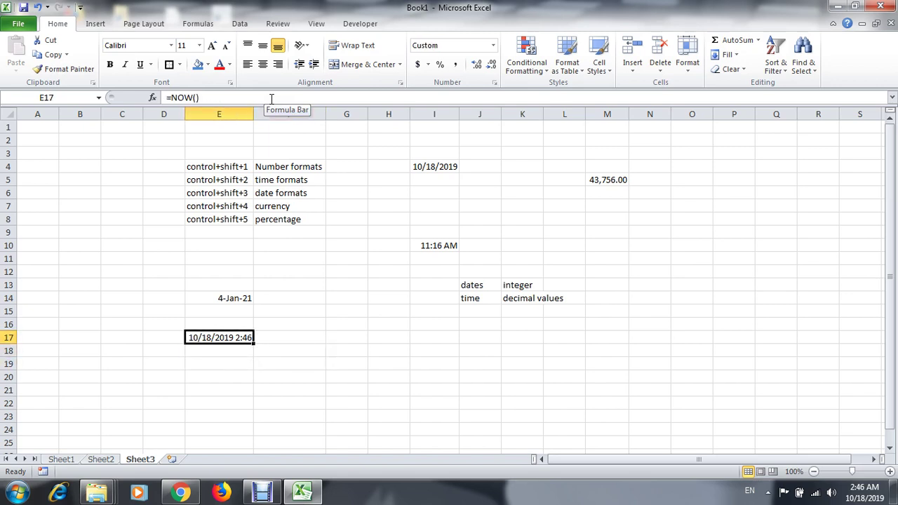
{"action": "key", "text": "ctrl+shift+1"}
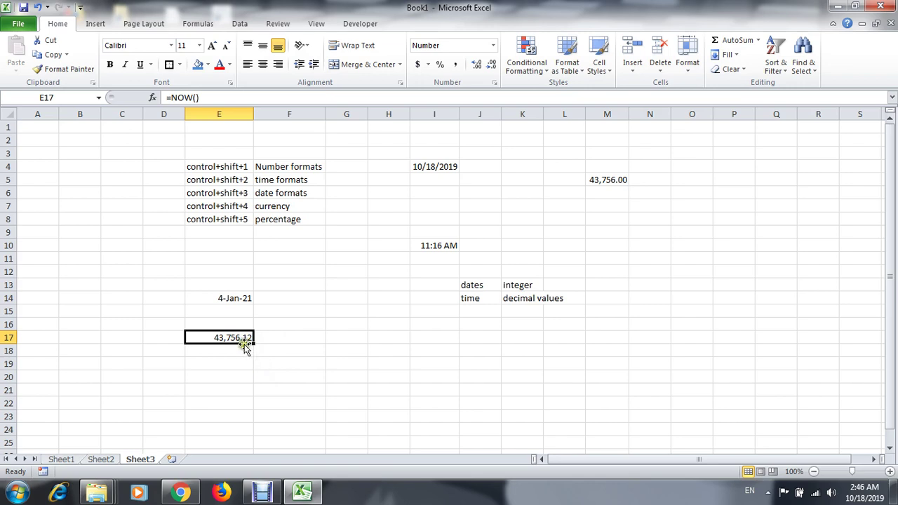
Enter the formula =NOW() in M8
{"action": "left_click", "coordinate": [441, 306]}
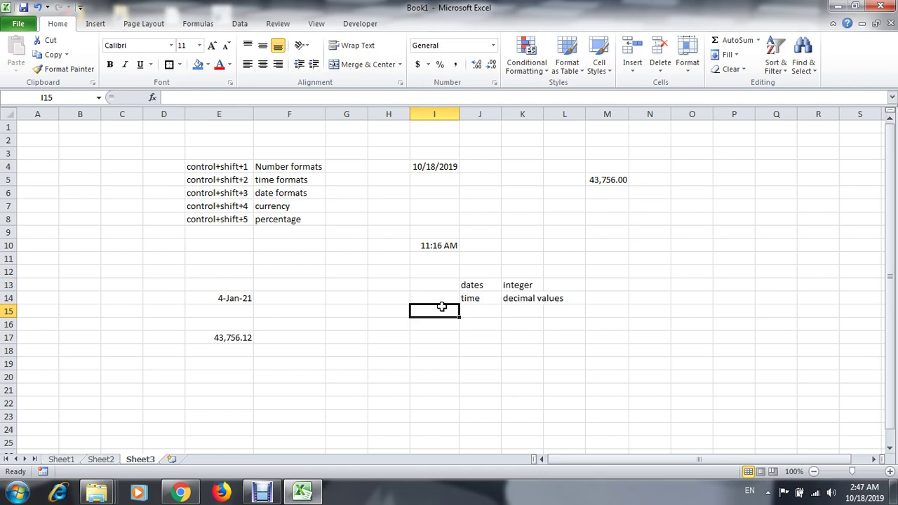
{"action": "key", "text": "Down"}
{"action": "key", "text": "Up"}
{"action": "key", "text": "Right"}
{"action": "key", "text": "Left"}
{"action": "key", "text": "Up"}
{"action": "key", "text": "Up"}
{"action": "key", "text": "Up"}
{"action": "key", "text": "Up"}
{"action": "key", "text": "Up"}
{"action": "key", "text": "Up"}
{"action": "key", "text": "Up"}
{"action": "key", "text": "Right"}
{"action": "key", "text": "Right"}
{"action": "key", "text": "Right"}
{"action": "key", "text": "Right"}
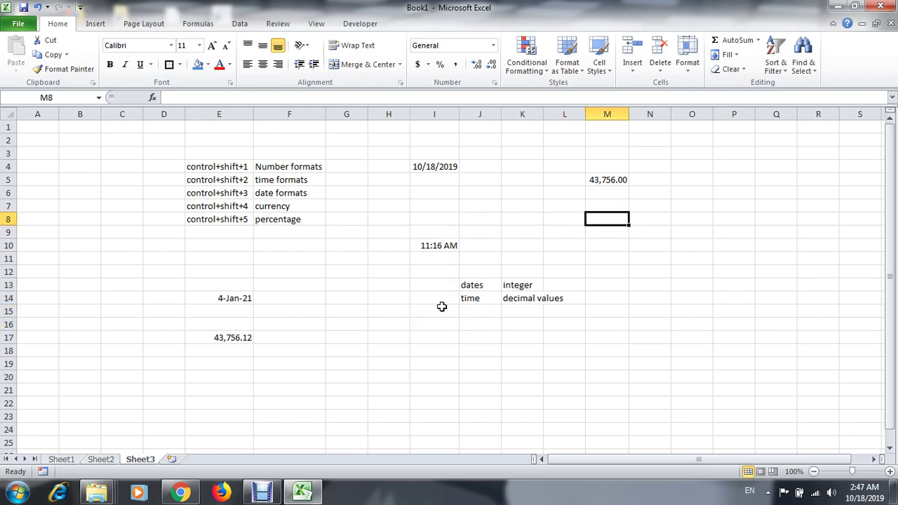
{"action": "type", "text": "=now"}
{"action": "key", "text": "Tab"}
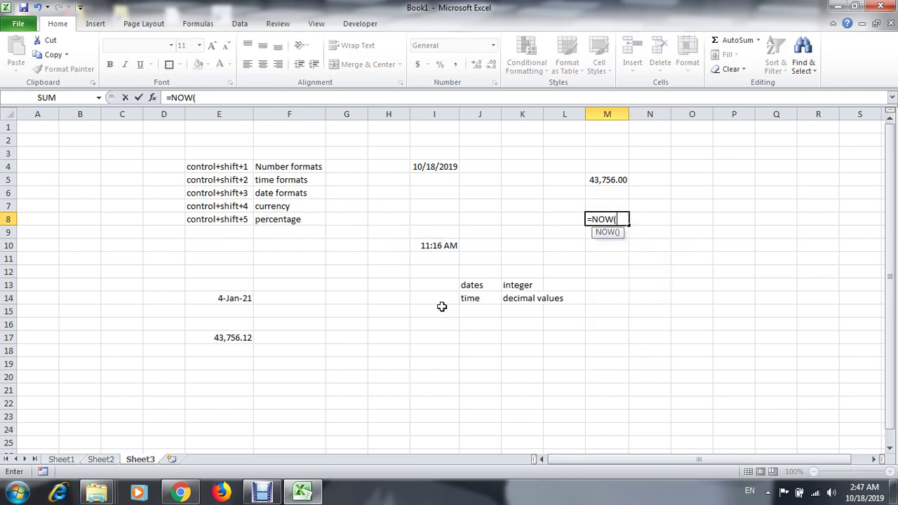
{"action": "type", "text": ")"}
{"action": "key", "text": "Return"}
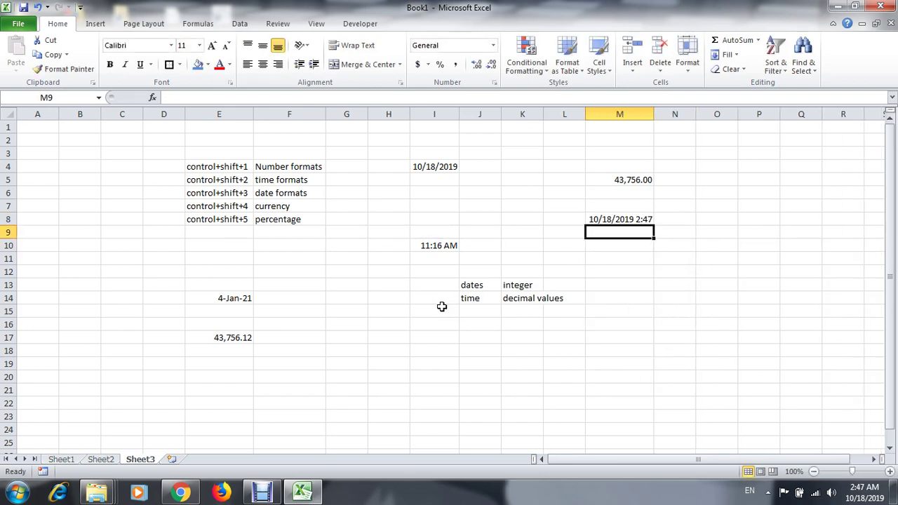
{"action": "key", "text": "Up"}
{"action": "key", "text": "Right"}
{"action": "key", "text": "Down"}
{"action": "key", "text": "Down"}
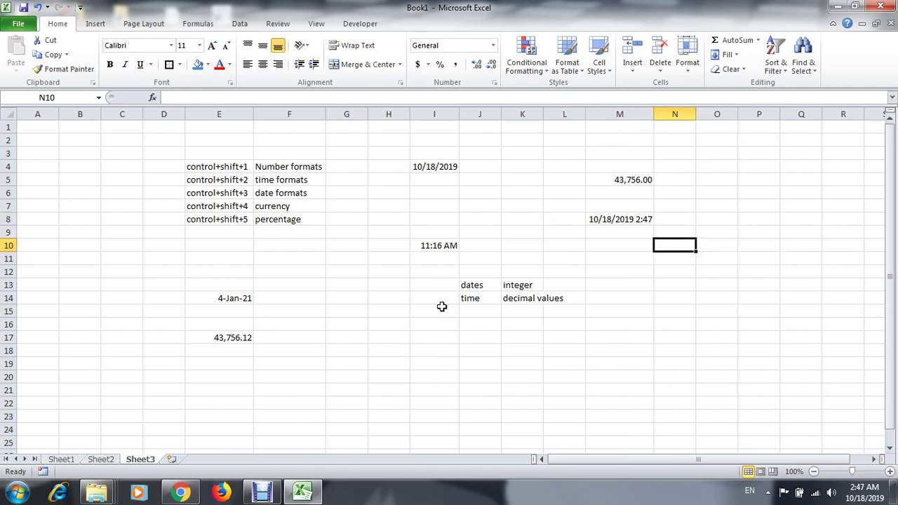
{"action": "key", "text": "Left"}
{"action": "key", "text": "Up"}
{"action": "key", "text": "Up"}
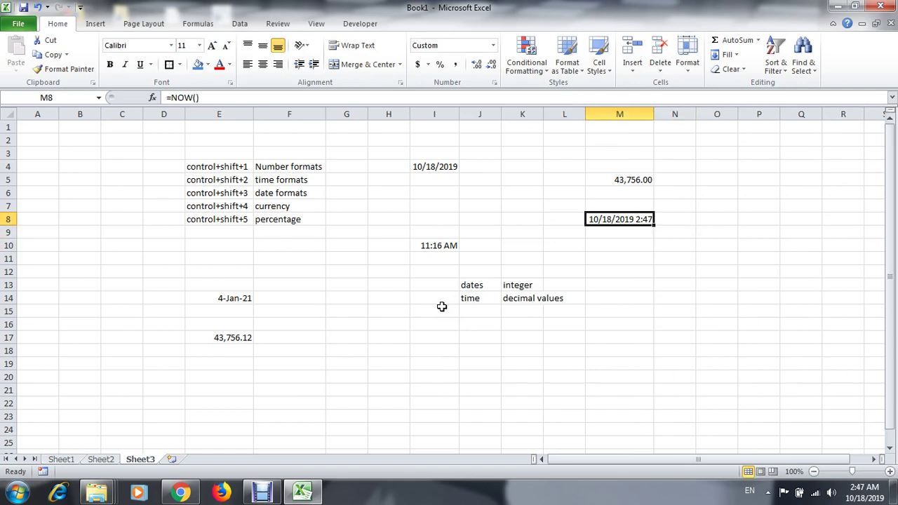
Extract the date part of M8 in O8 with the formula =DATE(YEAR(M8),MONTH(M8),DAY(M8))
{"action": "key", "text": "Right"}
{"action": "key", "text": "Right"}
{"action": "type", "text": "=date"}
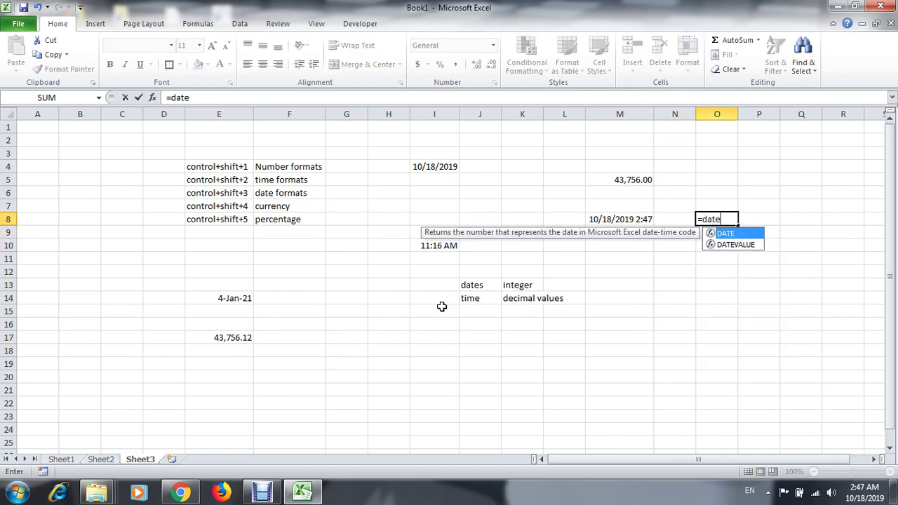
{"action": "key", "text": "Tab"}
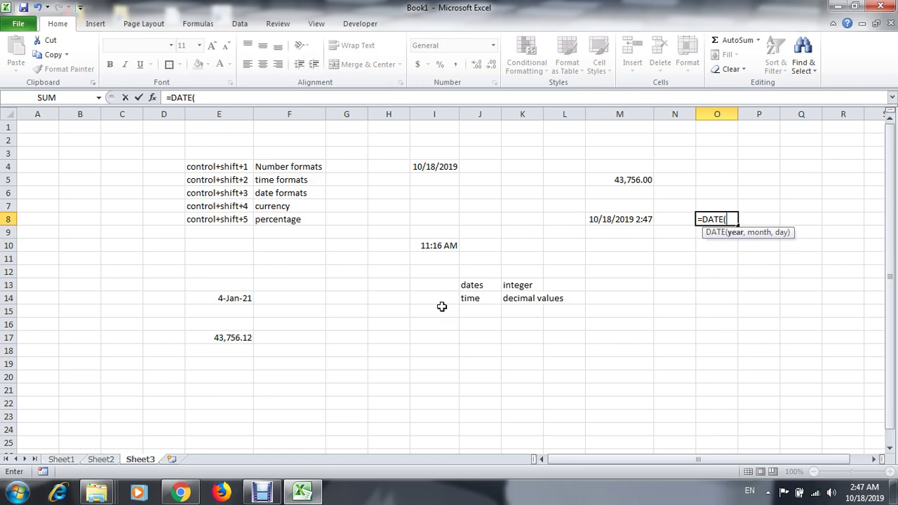
{"action": "type", "text": "year"}
{"action": "key", "text": "Tab"}
{"action": "key", "text": "Left"}
{"action": "key", "text": "Left"}
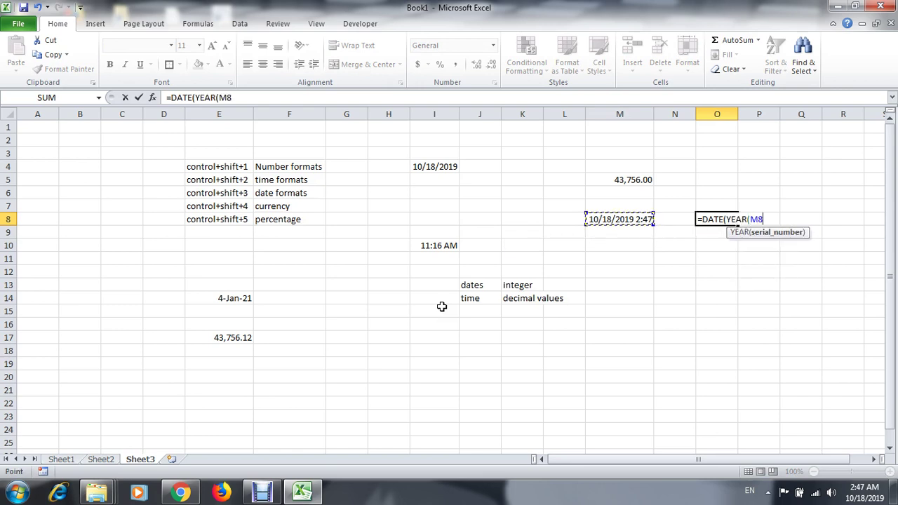
{"action": "type", "text": "),"}
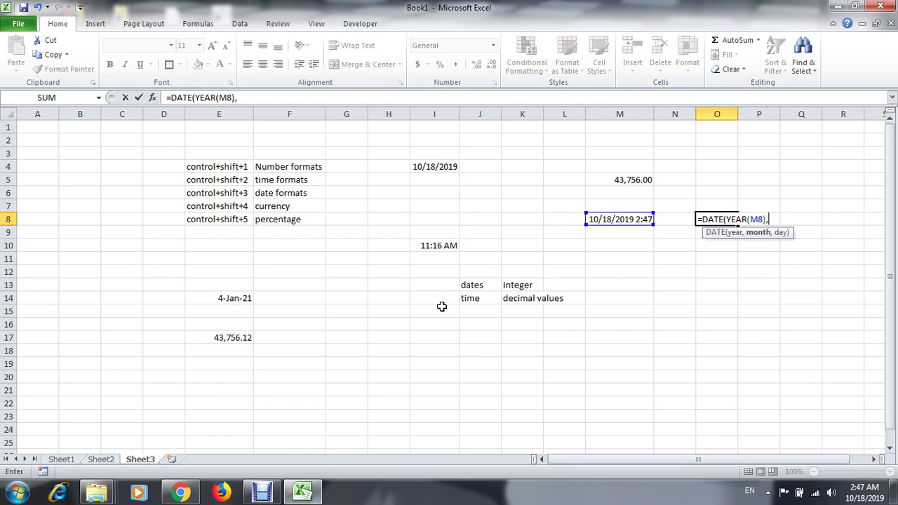
{"action": "type", "text": "month"}
{"action": "key", "text": "Tab"}
{"action": "key", "text": "Left"}
{"action": "key", "text": "Left"}
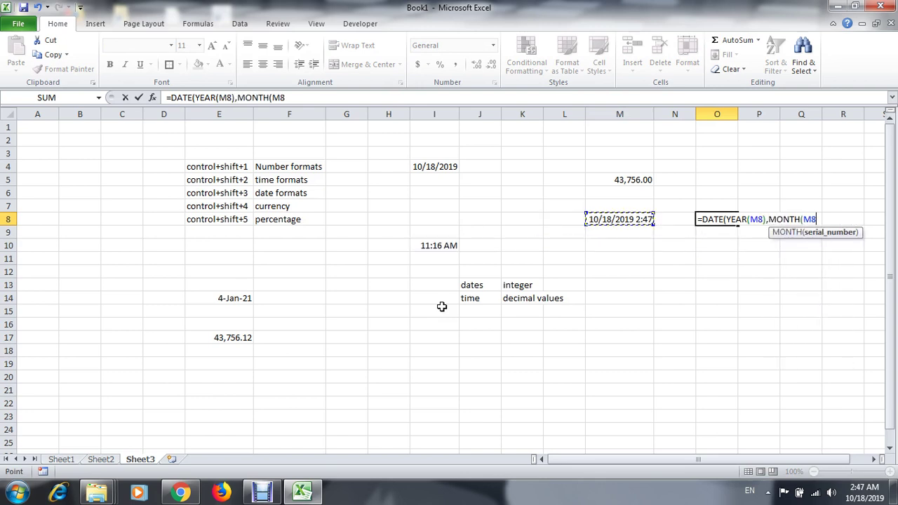
{"action": "type", "text": "),day"}
{"action": "key", "text": "Tab"}
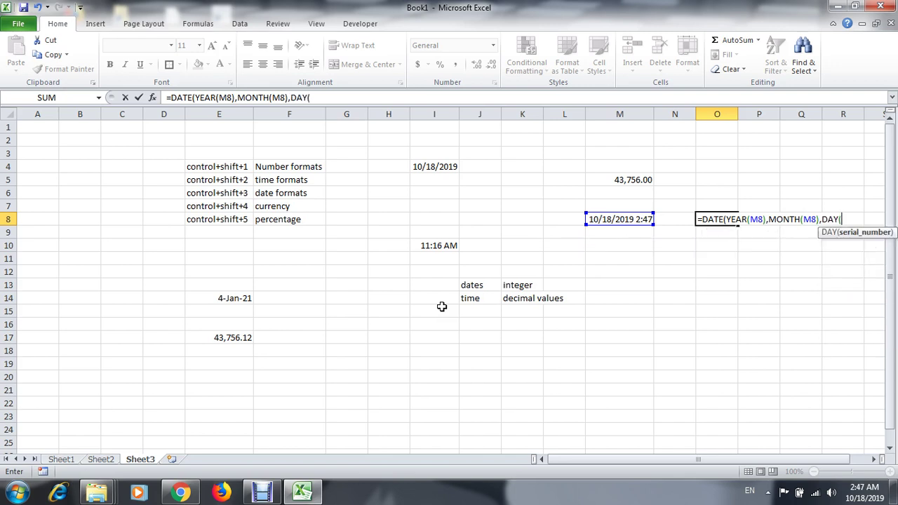
{"action": "key", "text": "Left"}
{"action": "key", "text": "Left"}
{"action": "type", "text": "))"}
{"action": "key", "text": "ctrl+Return"}
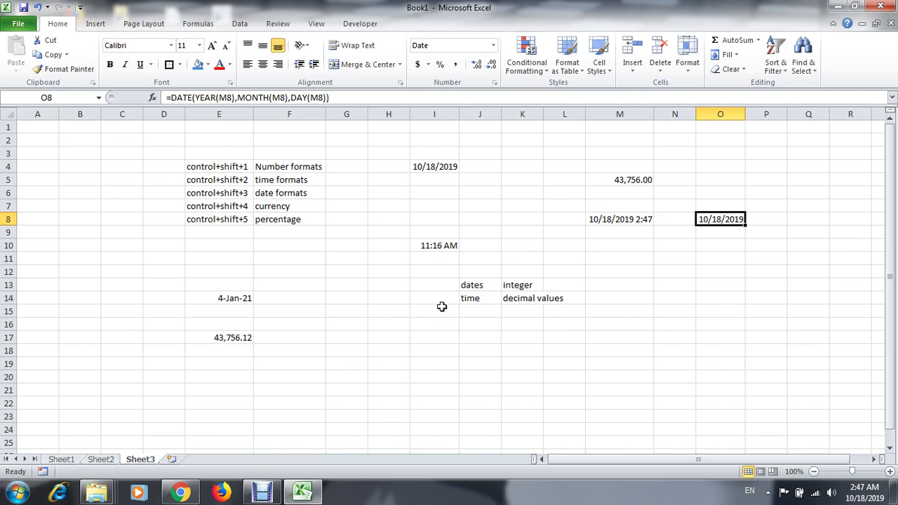
Clear the DATE formula from O8
{"action": "key", "text": "Return"}
{"action": "key", "text": "Up"}
{"action": "key", "text": "Down"}
{"action": "key", "text": "Right"}
{"action": "key", "text": "Up"}
{"action": "key", "text": "Left"}
{"action": "key", "text": "Right"}
{"action": "key", "text": "Left"}
{"action": "key", "text": "F2"}
{"action": "key", "text": "Escape"}
{"action": "key", "text": "Delete"}
{"action": "key", "text": "Right"}
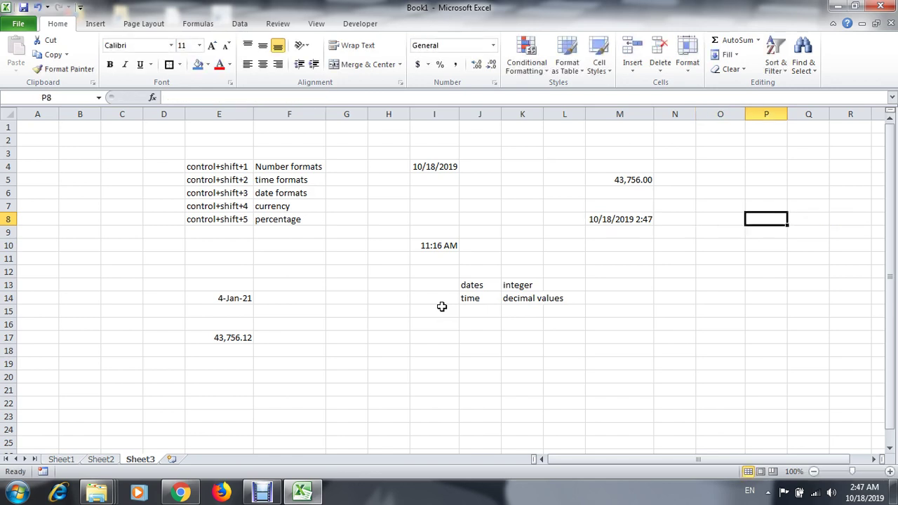
{"action": "key", "text": "Left"}
{"action": "key", "text": "Down"}
{"action": "key", "text": "Right"}
{"action": "key", "text": "Up"}
{"action": "key", "text": "Left"}
{"action": "key", "text": "Up"}
{"action": "key", "text": "Up"}
{"action": "type", "text": "in"}
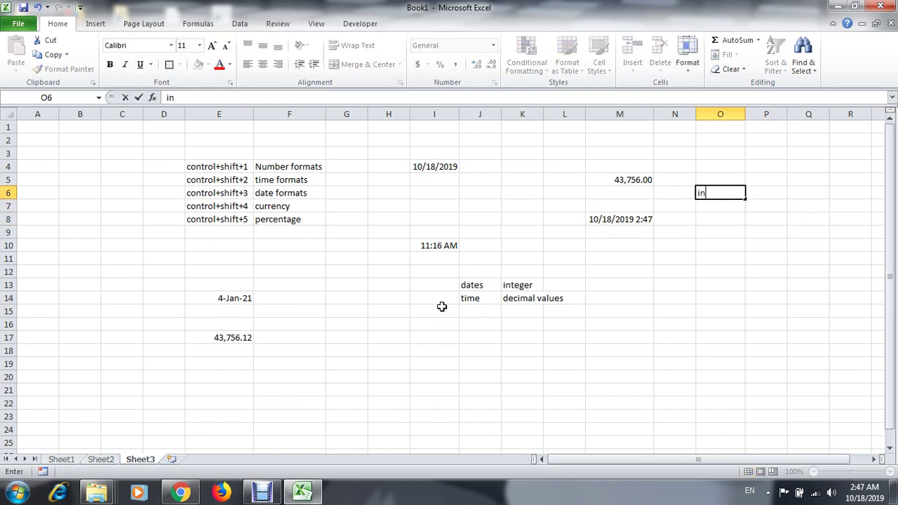
{"action": "type", "text": "t"}
{"action": "key", "text": "ctrl+Return"}
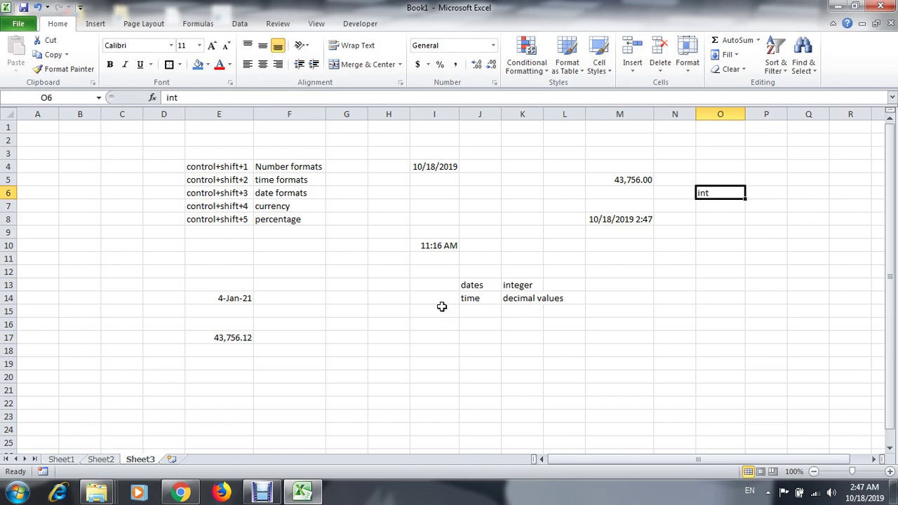
{"action": "key", "text": "Delete"}
Enter the sample decimal number 34.45 in M2
{"action": "key", "text": "Left"}
{"action": "key", "text": "Left"}
{"action": "key", "text": "Up"}
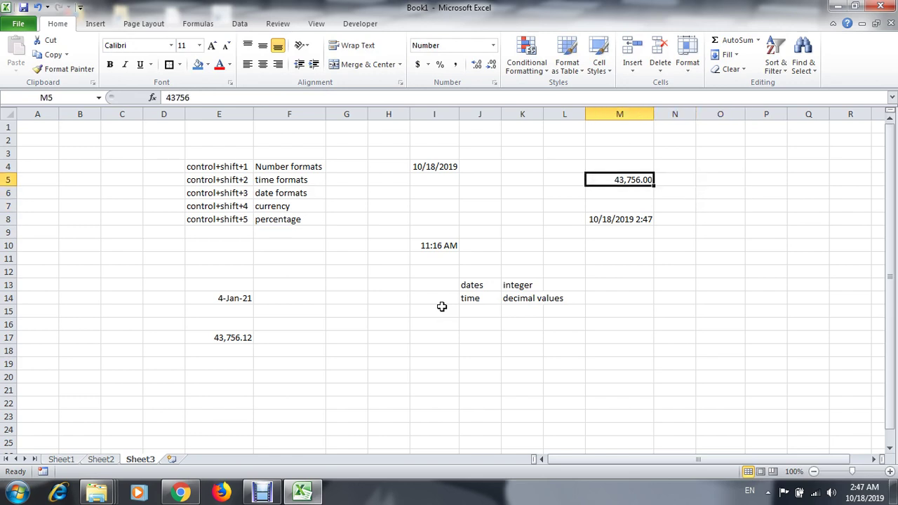
{"action": "key", "text": "Up"}
{"action": "key", "text": "Up"}
{"action": "key", "text": "Up"}
{"action": "type", "text": "34.45"}
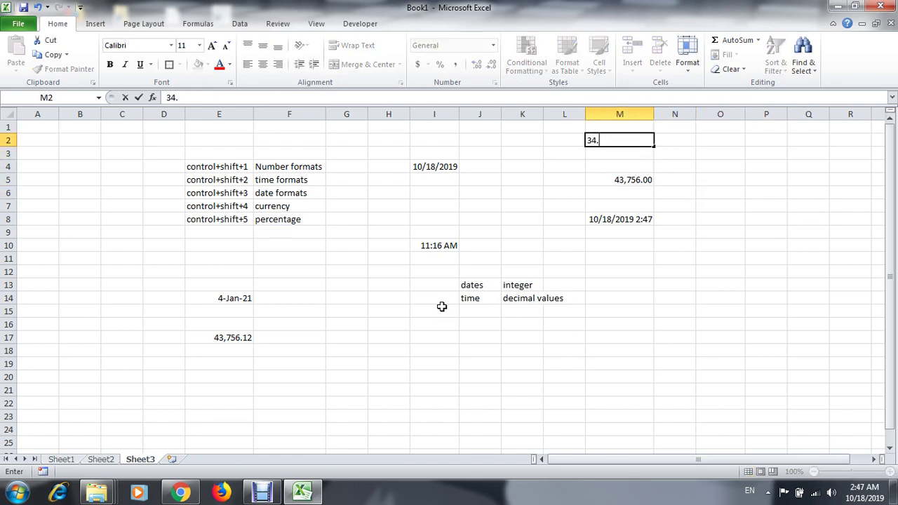
{"action": "key", "text": "ctrl+Return"}
Round the sample number down to its integer part in O2 with the formula =INT(M2)
{"action": "key", "text": "Right"}
{"action": "key", "text": "Right"}
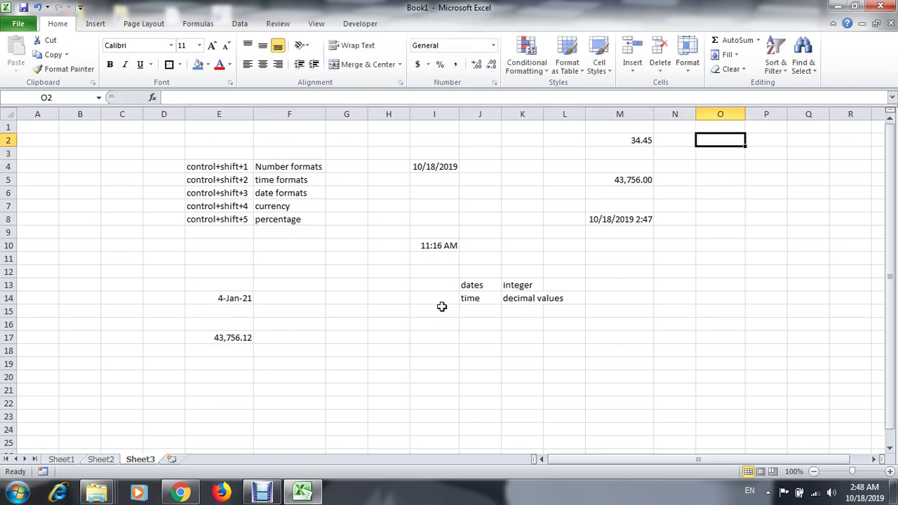
{"action": "type", "text": "=int"}
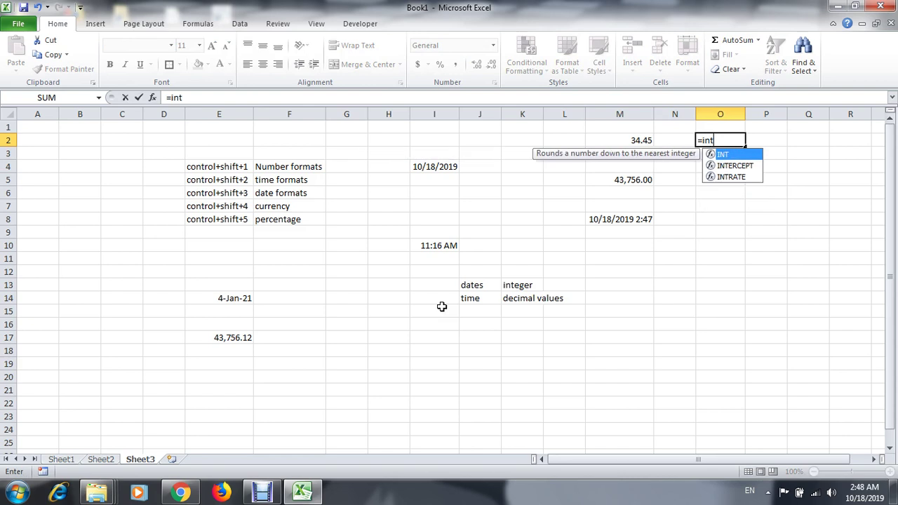
{"action": "key", "text": "Tab"}
{"action": "key", "text": "Left"}
{"action": "key", "text": "Left"}
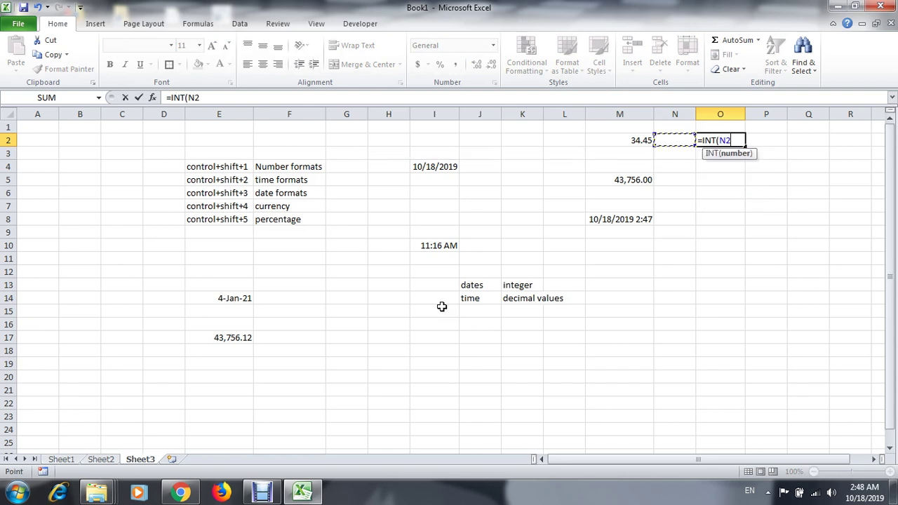
{"action": "type", "text": ")"}
{"action": "key", "text": "Return"}
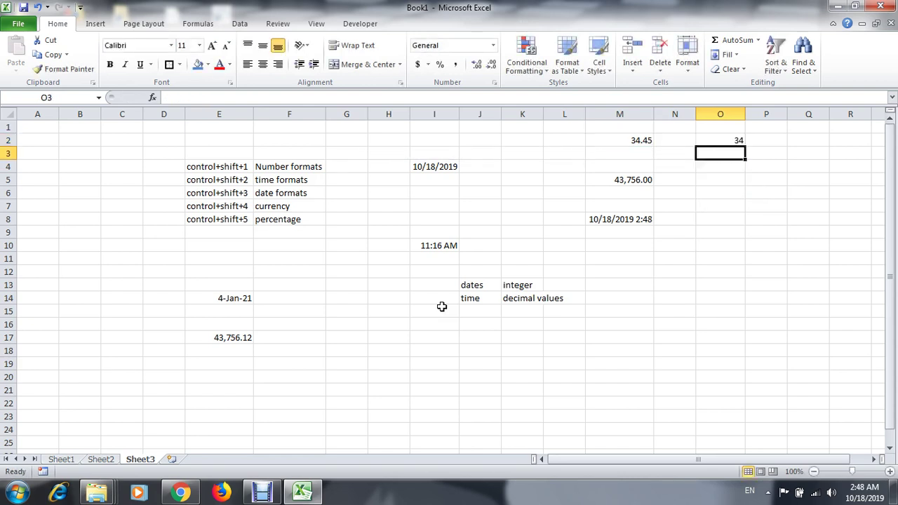
{"action": "key", "text": "Right"}
{"action": "key", "text": "Left"}
{"action": "key", "text": "Up"}
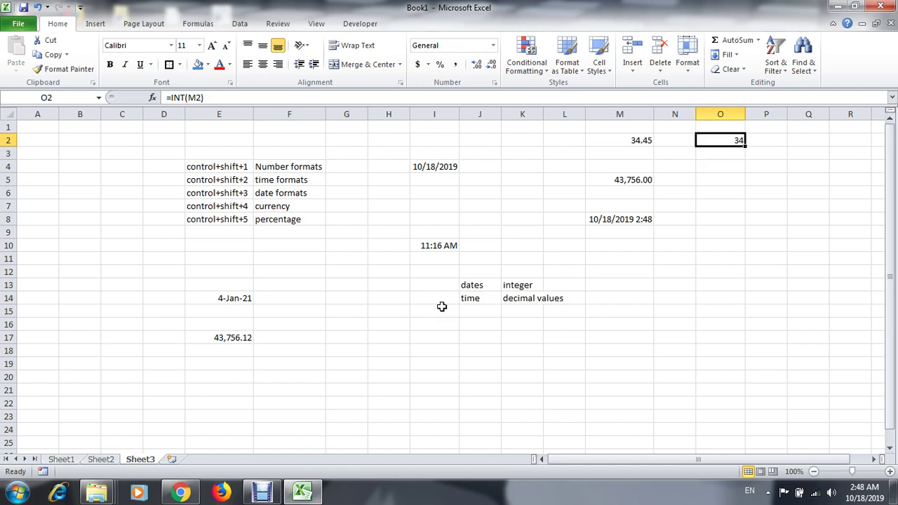
Extract the integer date part of the NOW() value in M8 into O8 with the formula =INT(M8)
{"action": "key", "text": "Down"}
{"action": "key", "text": "Down"}
{"action": "key", "text": "Down"}
{"action": "key", "text": "Down"}
{"action": "key", "text": "Down"}
{"action": "key", "text": "Left"}
{"action": "key", "text": "Left"}
{"action": "key", "text": "Down"}
{"action": "key", "text": "Right"}
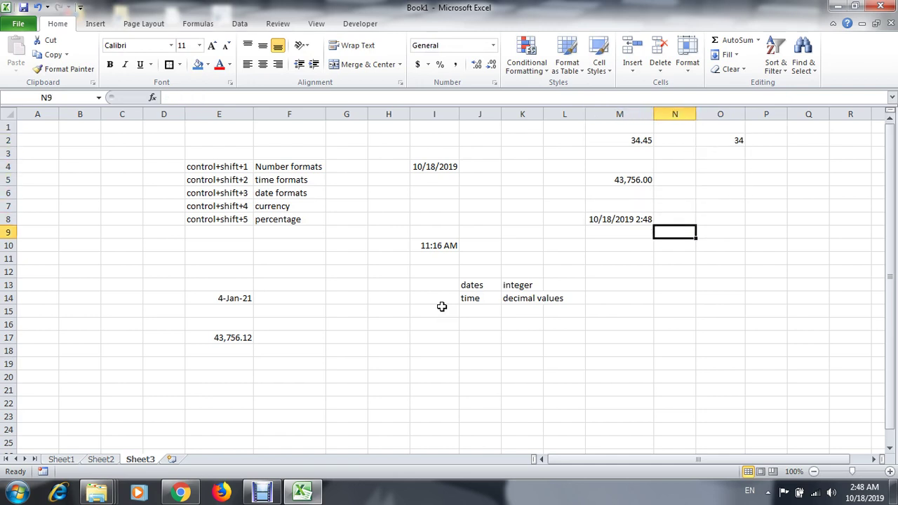
{"action": "key", "text": "Up"}
{"action": "key", "text": "Left"}
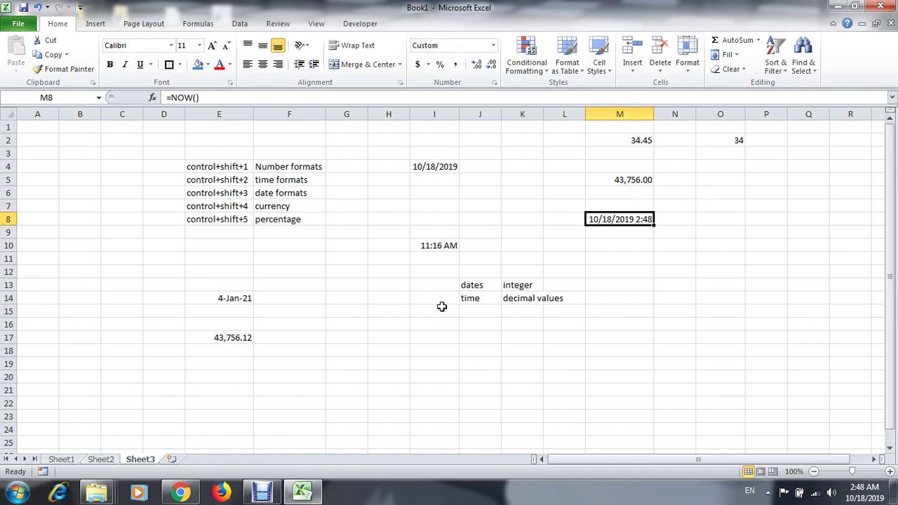
{"action": "key", "text": "Right"}
{"action": "key", "text": "Right"}
{"action": "type", "text": "=int"}
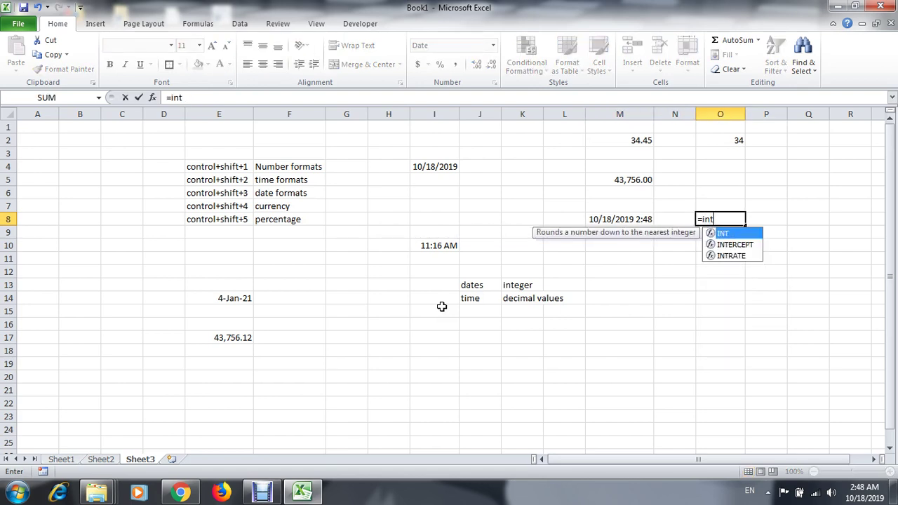
{"action": "key", "text": "Tab"}
{"action": "key", "text": "Left"}
{"action": "key", "text": "Left"}
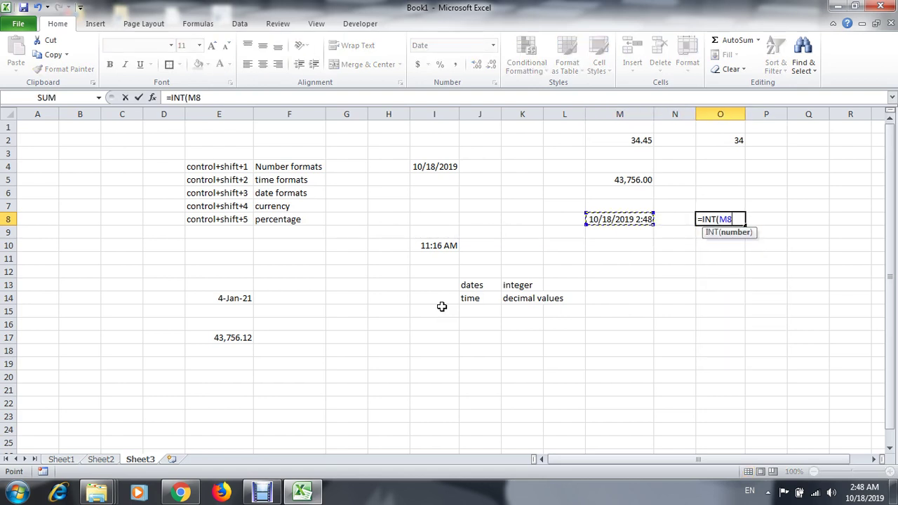
{"action": "type", "text": ")"}
{"action": "key", "text": "Return"}
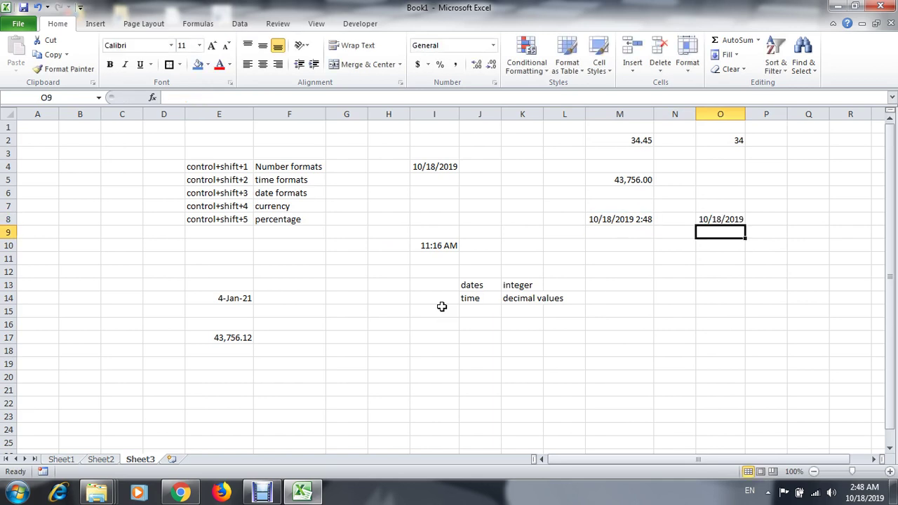
Apply the number format to the INT result in O8, followed by the day-month-year date format
{"action": "key", "text": "Up"}
{"action": "key", "text": "Down"}
{"action": "key", "text": "Up"}
{"action": "key", "text": "Down"}
{"action": "key", "text": "Up"}
{"action": "key", "text": "ctrl+shift+1"}
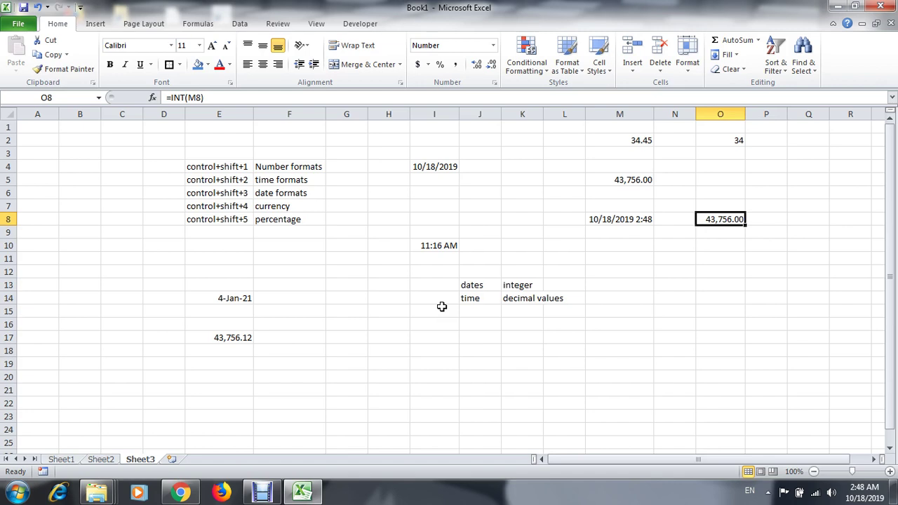
{"action": "key", "text": "ctrl+shift+3"}
Review the shortcut list in E4:F7 row by row, from number formats through currency
{"action": "key", "text": "Left"}
{"action": "key", "text": "Left"}
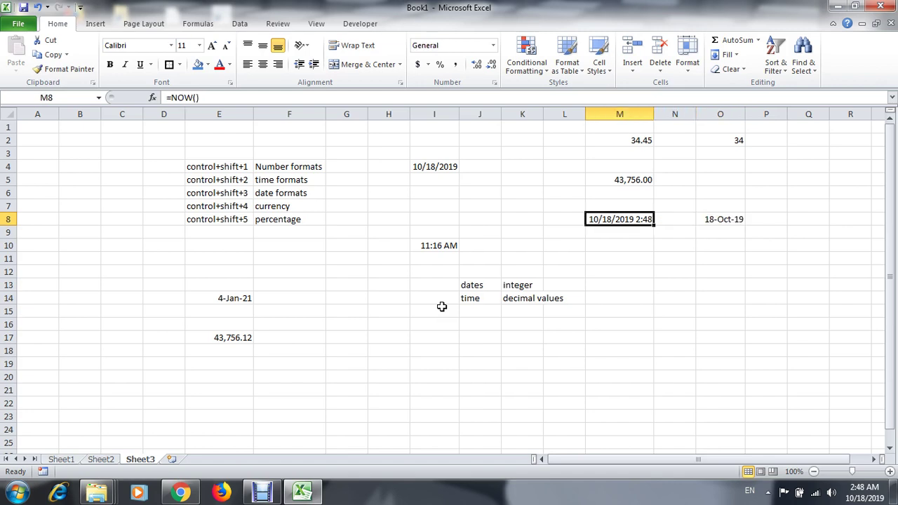
{"action": "key", "text": "Left"}
{"action": "key", "text": "Left"}
{"action": "key", "text": "Left"}
{"action": "key", "text": "Left"}
{"action": "key", "text": "Left"}
{"action": "key", "text": "Left"}
{"action": "key", "text": "Left"}
{"action": "key", "text": "Left"}
{"action": "key", "text": "Left"}
{"action": "key", "text": "Up"}
{"action": "key", "text": "Up"}
{"action": "key", "text": "Up"}
{"action": "key", "text": "Up"}
{"action": "key", "text": "Right"}
{"action": "key", "text": "shift+Right"}
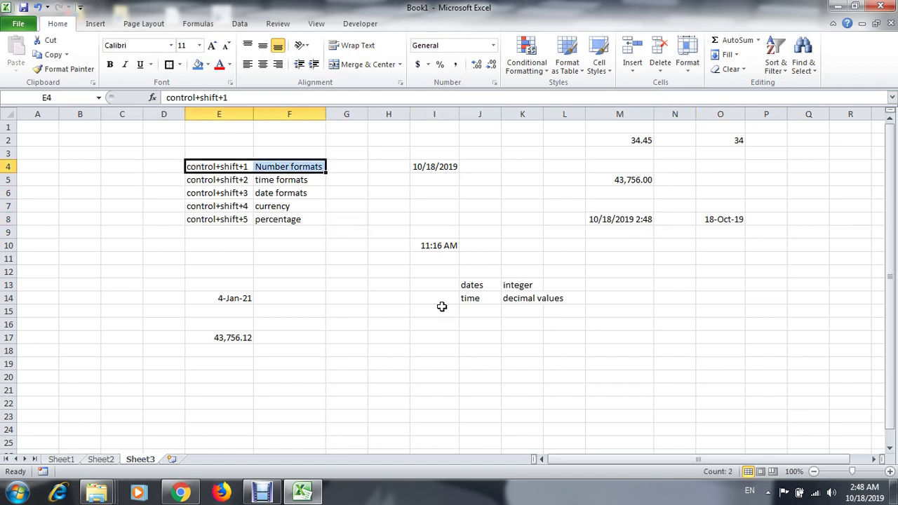
{"action": "key", "text": "Down"}
{"action": "key", "text": "shift+Right"}
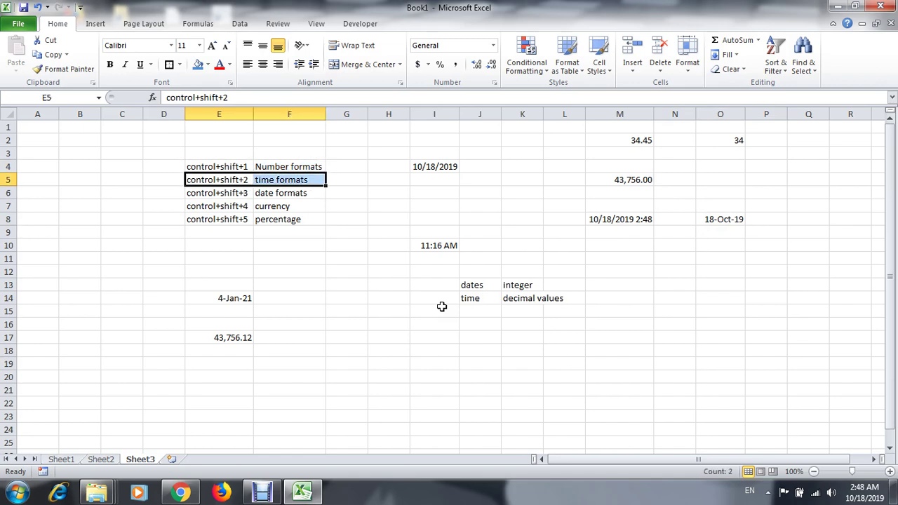
{"action": "key", "text": "Down"}
{"action": "key", "text": "shift+Right"}
{"action": "key", "text": "Right"}
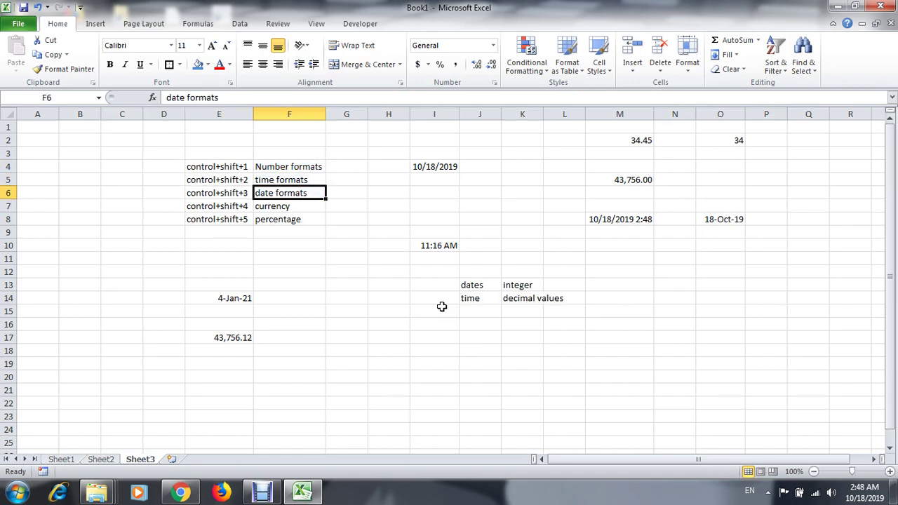
{"action": "key", "text": "Down"}
{"action": "key", "text": "Left"}
{"action": "key", "text": "Right"}
{"action": "key", "text": "shift+Left"}
Enter the sample amount 435 in I7, on the same row as the currency shortcut
{"action": "key", "text": "Right"}
{"action": "key", "text": "Right"}
{"action": "key", "text": "Right"}
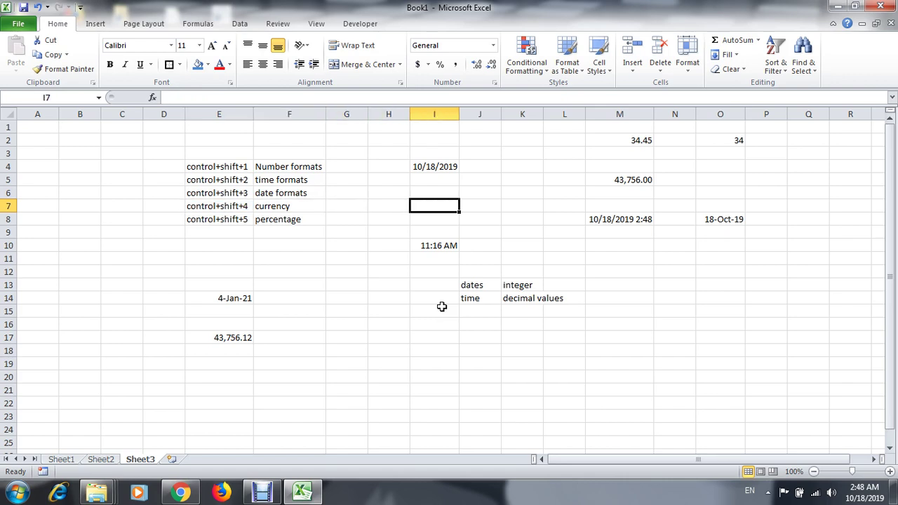
{"action": "type", "text": "435"}
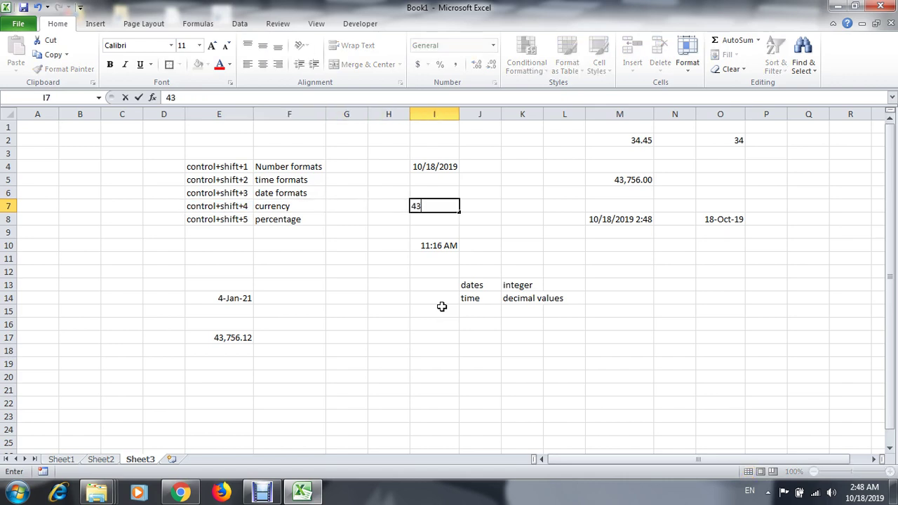
{"action": "key", "text": "Return"}
{"action": "key", "text": "Up"}
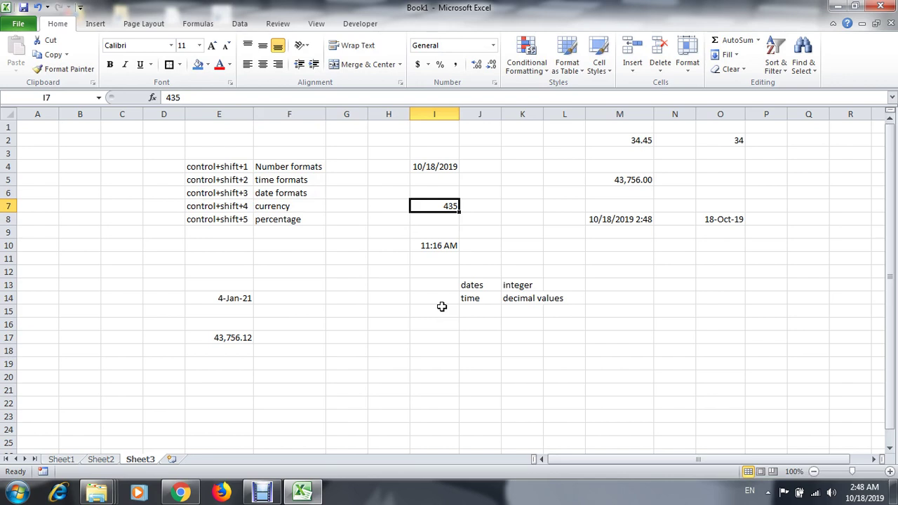
Apply the currency format with two decimals to the amount in I7
{"action": "key", "text": "Right"}
{"action": "key", "text": "Down"}
{"action": "key", "text": "Left"}
{"action": "key", "text": "Up"}
{"action": "key", "text": "ctrl+shift+4"}
{"action": "key", "text": "Right"}
{"action": "key", "text": "Down"}
{"action": "key", "text": "Left"}
{"action": "key", "text": "Up"}
{"action": "key", "text": "Down"}
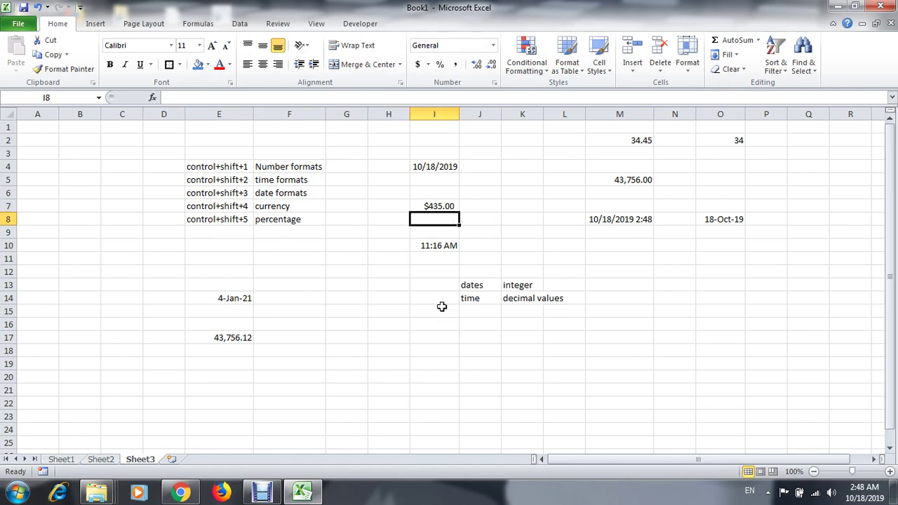
{"action": "key", "text": "Up"}
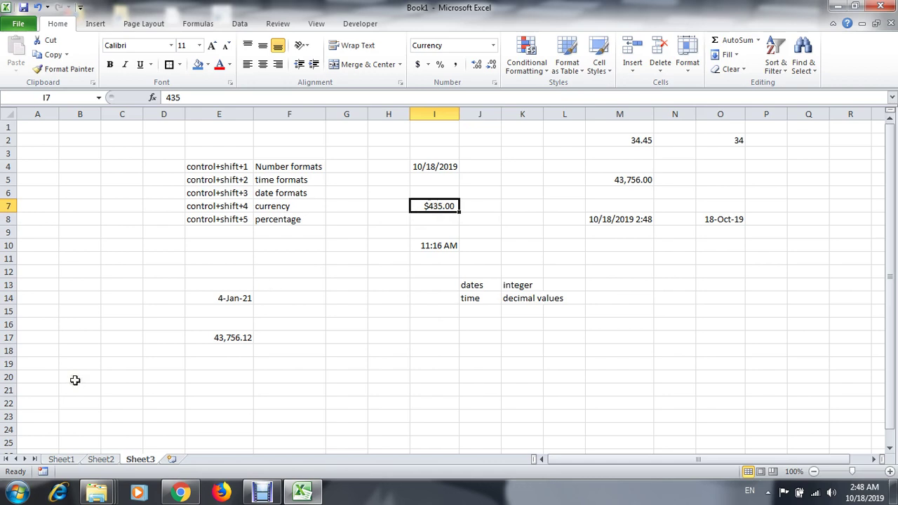
Switch to the Windows Control Panel and show its items as large icons
{"action": "left_click", "coordinate": [16, 491]}
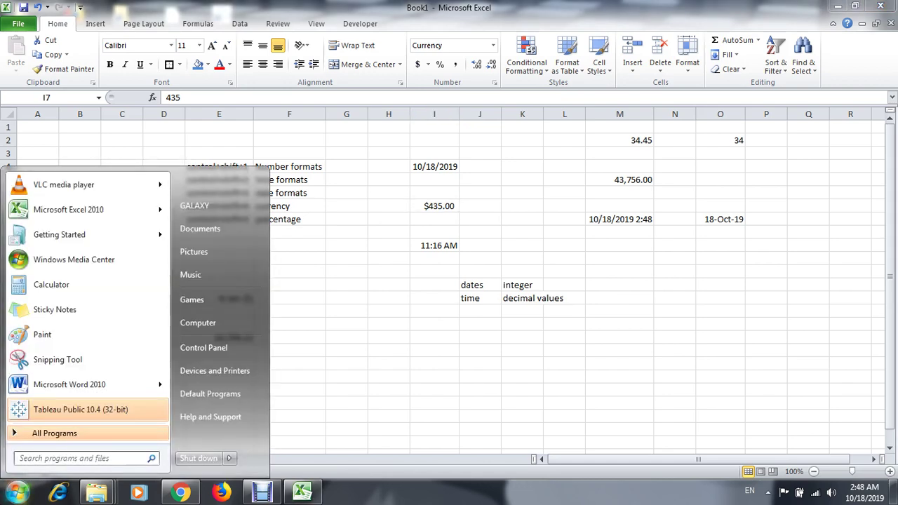
{"action": "type", "text": "control"}
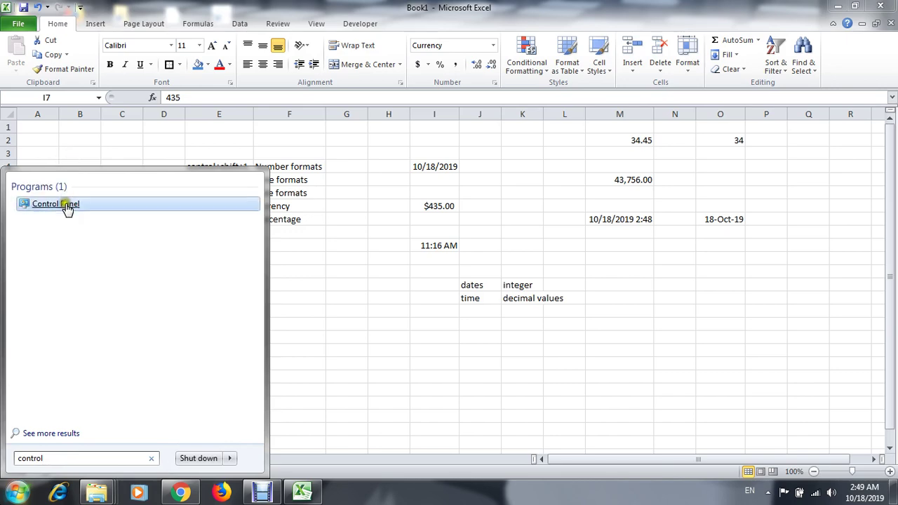
{"action": "left_click", "coordinate": [67, 205]}
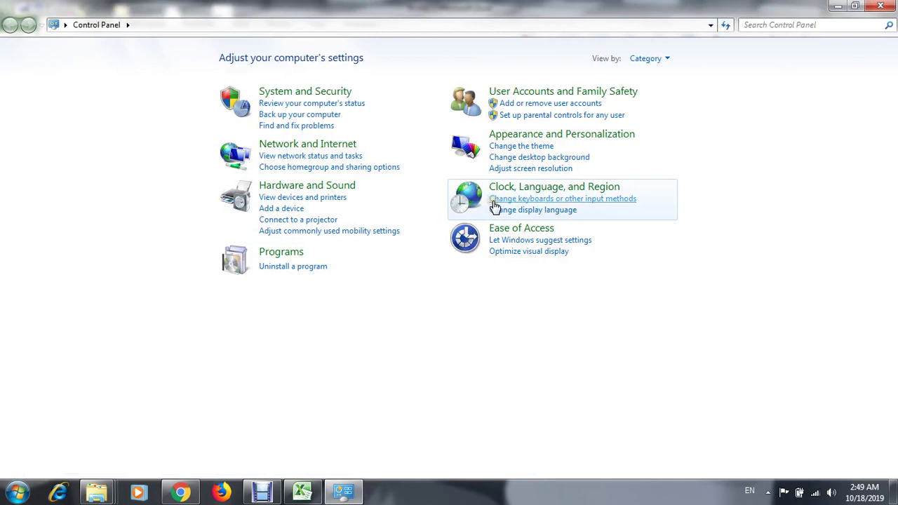
{"action": "left_click", "coordinate": [671, 58]}
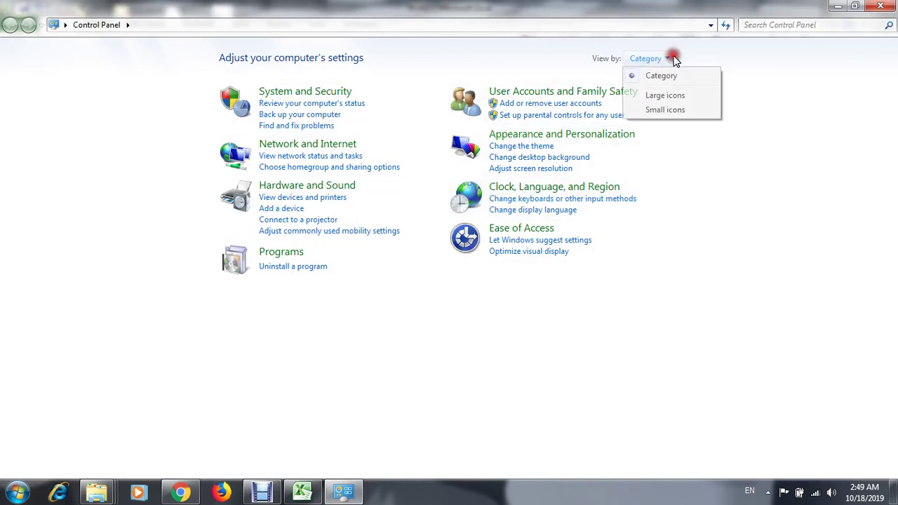
{"action": "left_click", "coordinate": [659, 94]}
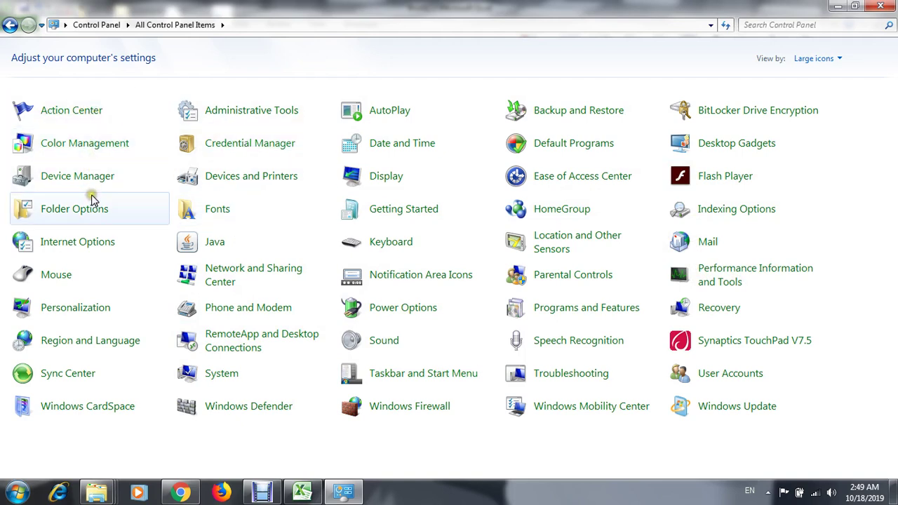
Open the currency options in the additional format settings of Region and Language
{"action": "left_click", "coordinate": [71, 344]}
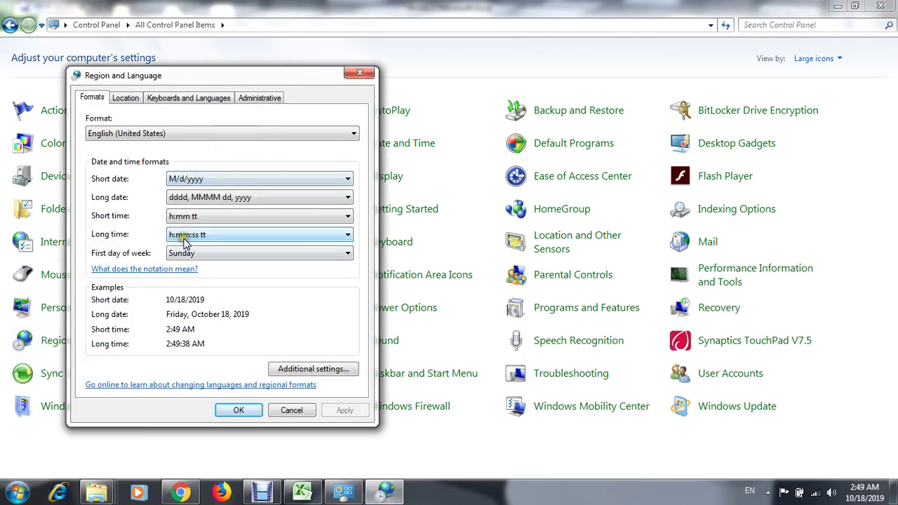
{"action": "left_click", "coordinate": [303, 370]}
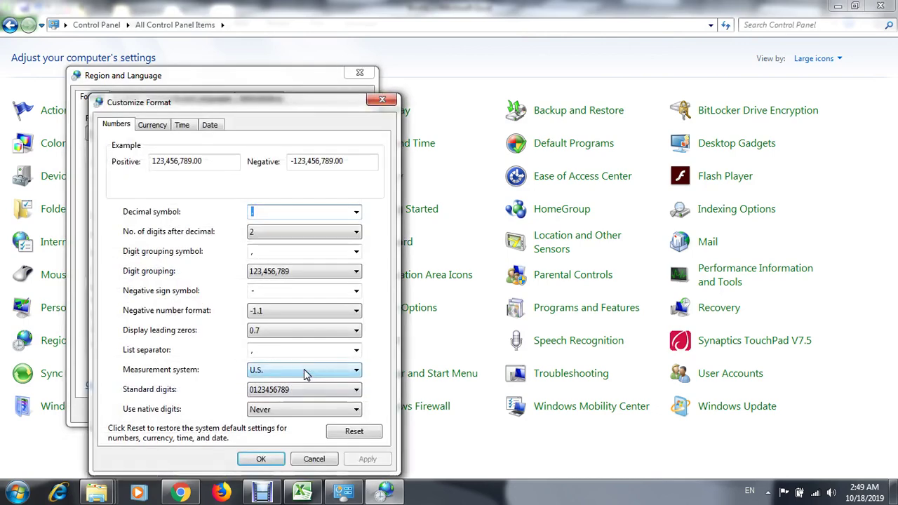
{"action": "left_click", "coordinate": [155, 127]}
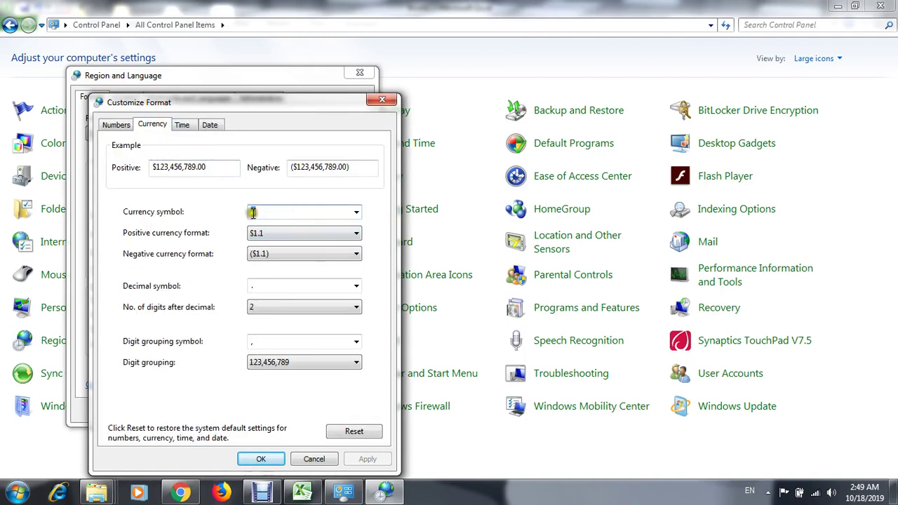
Try € as the currency symbol and restore it to $
{"action": "left_click", "coordinate": [356, 213]}
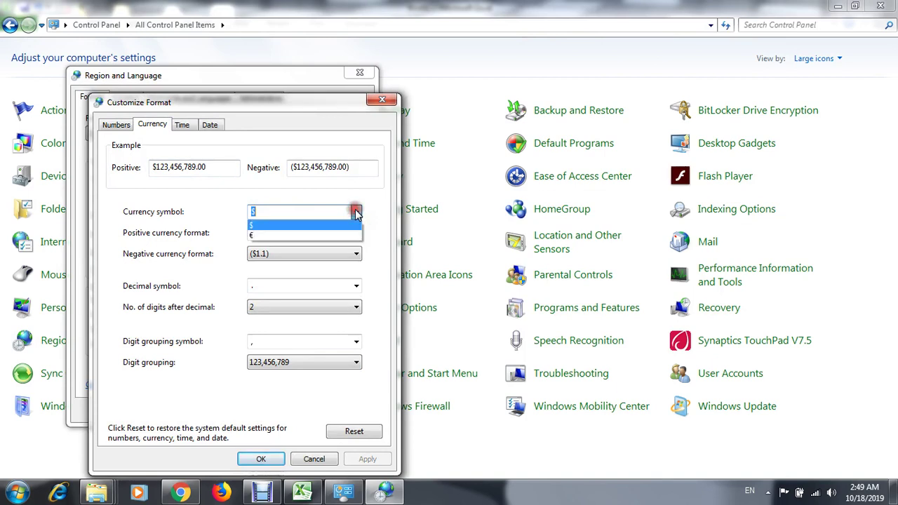
{"action": "left_click", "coordinate": [281, 236]}
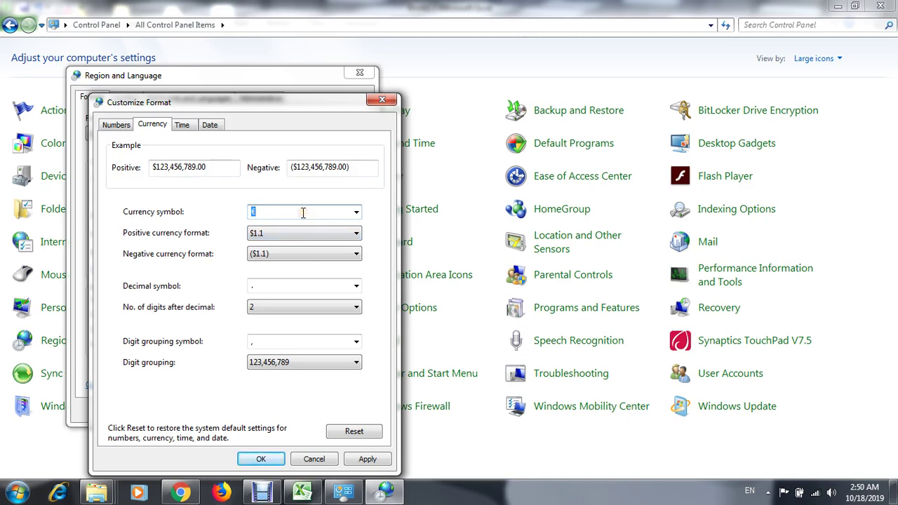
{"action": "left_click", "coordinate": [254, 211]}
{"action": "left_click", "coordinate": [356, 211]}
{"action": "left_click", "coordinate": [305, 226]}
Close the Customize Format and Region and Language dialogs and the Control Panel, returning to the workbook
{"action": "left_click", "coordinate": [382, 100]}
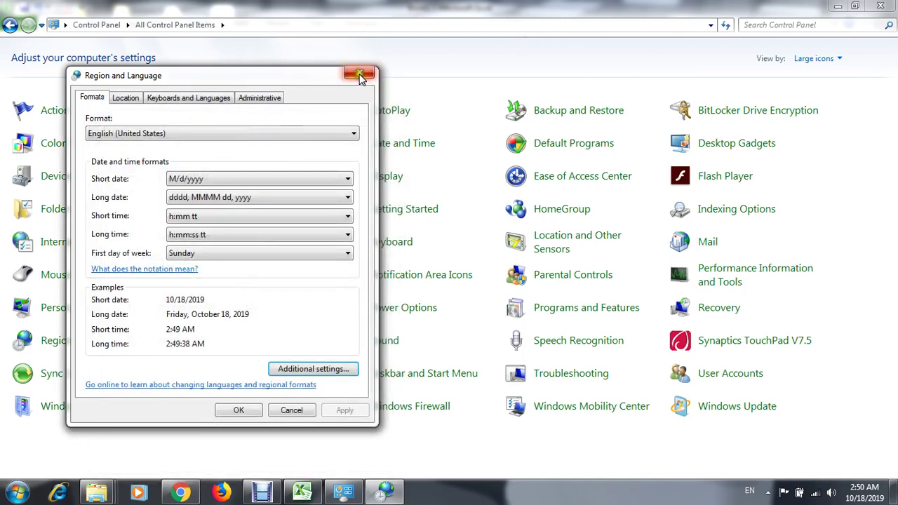
{"action": "left_click", "coordinate": [359, 73]}
{"action": "left_click", "coordinate": [895, 5]}
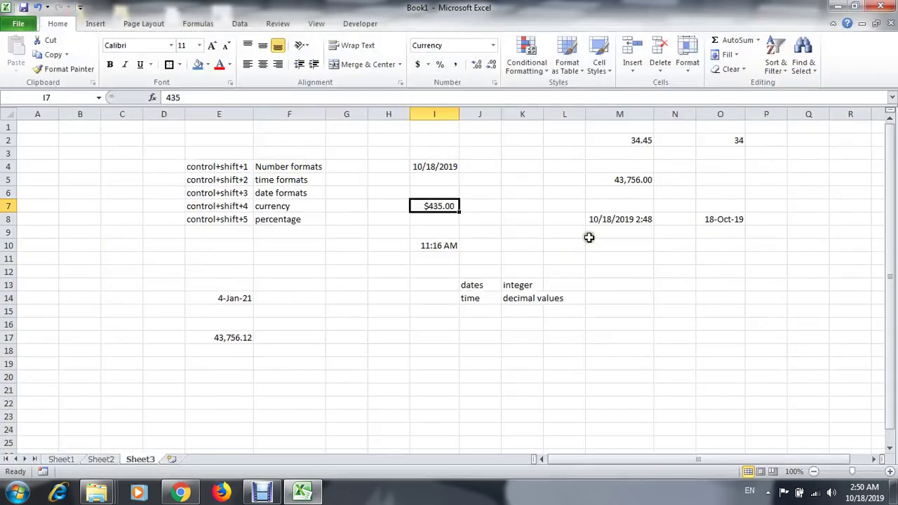
Review the currency-formatted amount in I7 and the percentage shortcut in row 8
{"action": "left_click", "coordinate": [588, 237]}
{"action": "key", "text": "Left"}
{"action": "key", "text": "Left"}
{"action": "key", "text": "Left"}
{"action": "key", "text": "Left"}
{"action": "key", "text": "Up"}
{"action": "key", "text": "Right"}
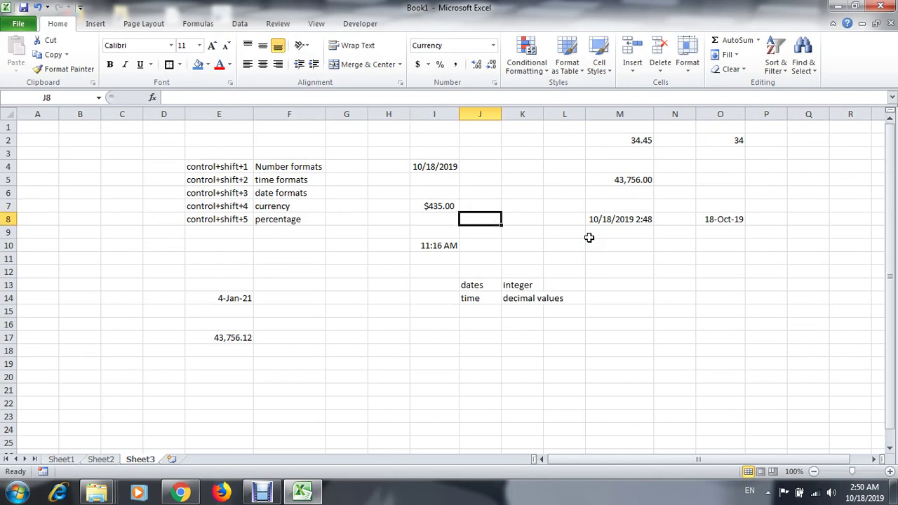
{"action": "key", "text": "Left"}
{"action": "key", "text": "Up"}
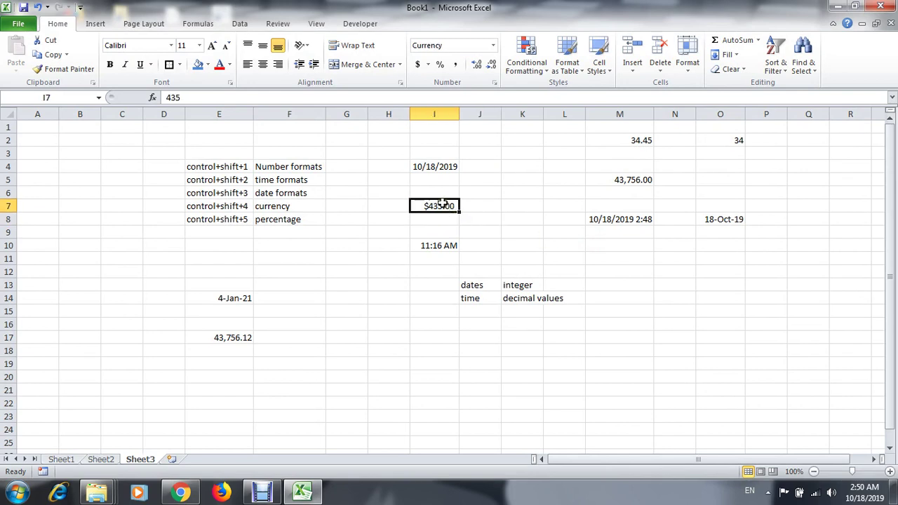
{"action": "key", "text": "Right"}
{"action": "key", "text": "Left"}
{"action": "key", "text": "Left"}
{"action": "key", "text": "Left"}
{"action": "key", "text": "Left"}
{"action": "key", "text": "Down"}
{"action": "key", "text": "Left"}
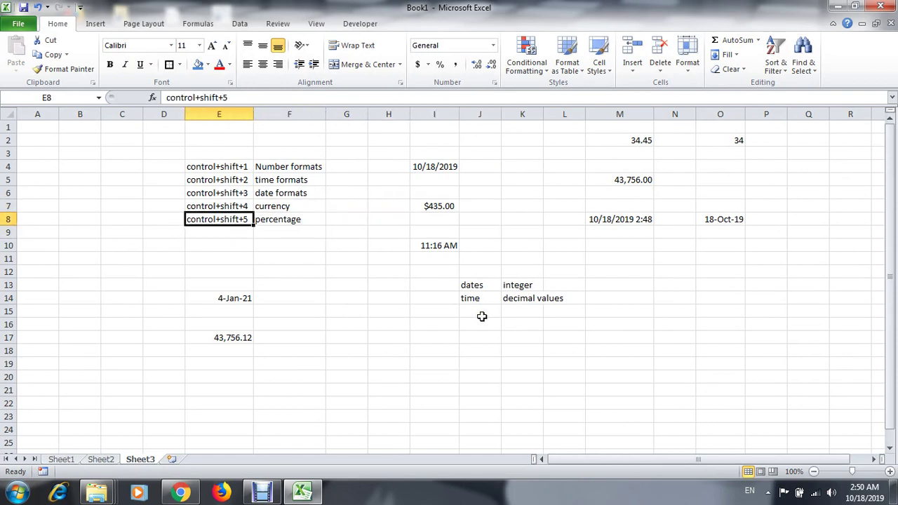
Enter 1 in G17 as the starting value of a number series
{"action": "key", "text": "Down"}
{"action": "key", "text": "Up"}
{"action": "key", "text": "Right"}
{"action": "key", "text": "Down"}
{"action": "key", "text": "Down"}
{"action": "key", "text": "Down"}
{"action": "key", "text": "Down"}
{"action": "key", "text": "Down"}
{"action": "key", "text": "Down"}
{"action": "key", "text": "Right"}
{"action": "key", "text": "Down"}
{"action": "key", "text": "Down"}
{"action": "key", "text": "Down"}
{"action": "key", "text": "Down"}
{"action": "key", "text": "Down"}
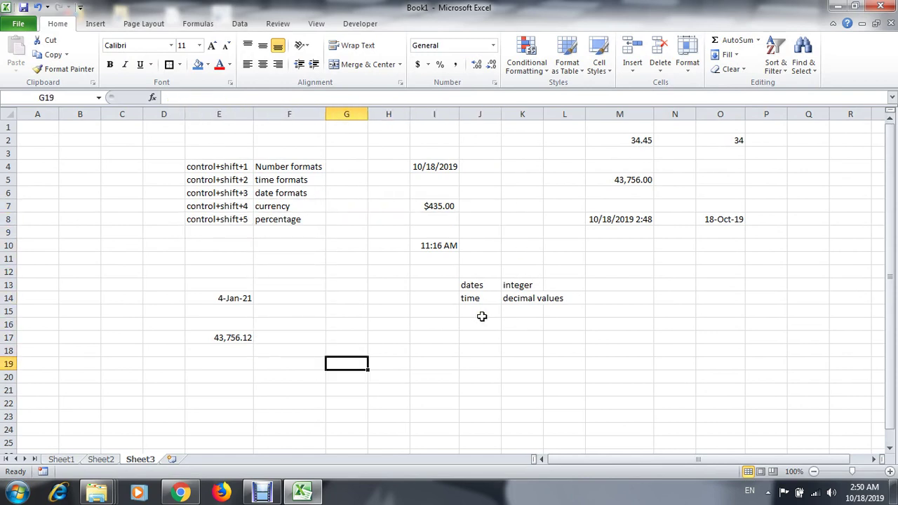
{"action": "key", "text": "Up"}
{"action": "key", "text": "Up"}
{"action": "type", "text": "1"}
{"action": "key", "text": "Return"}
{"action": "type", "text": "="}
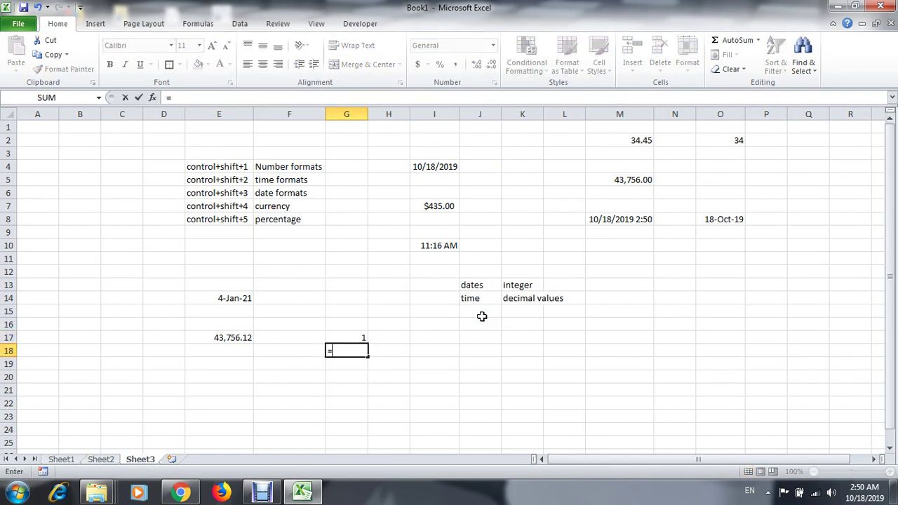
{"action": "key", "text": "Up"}
{"action": "key", "text": "shift+Down"}
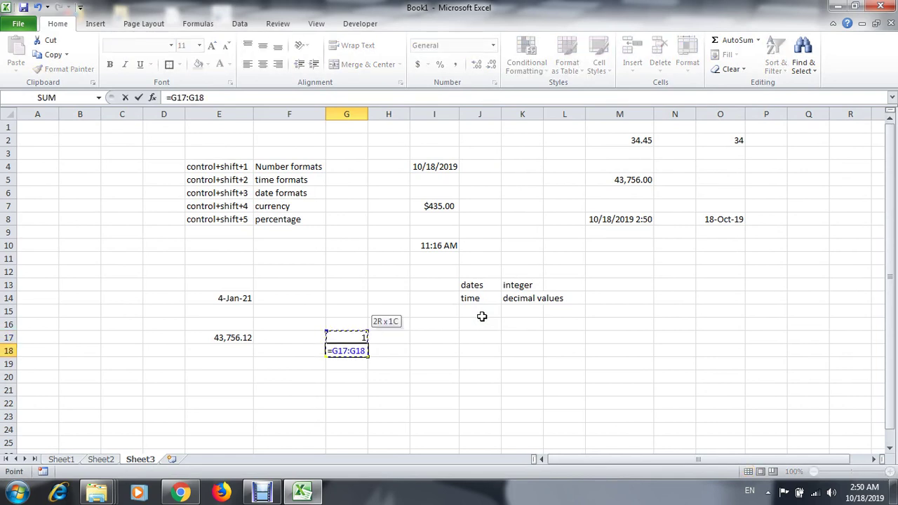
{"action": "key", "text": "Escape"}
Enter the increment formula =G17+1 in G18
{"action": "type", "text": "="}
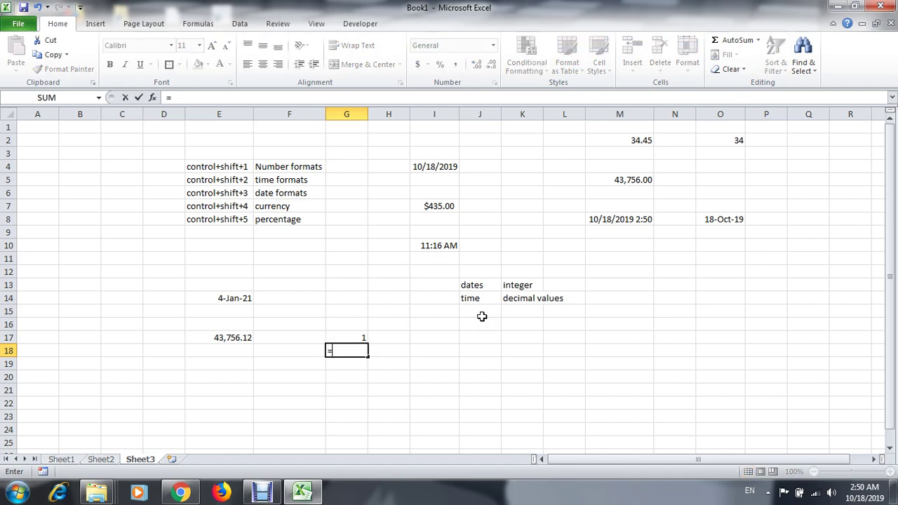
{"action": "key", "text": "Up"}
{"action": "type", "text": "+1"}
{"action": "key", "text": "ctrl+Return"}
Fill the increment formula from G18 down through G26 to continue the number series
{"action": "key", "text": "shift+Down"}
{"action": "key", "text": "shift+Down"}
{"action": "key", "text": "shift+Down"}
{"action": "key", "text": "shift+Down"}
{"action": "key", "text": "shift+Down"}
{"action": "key", "text": "shift+Down"}
{"action": "key", "text": "shift+Down"}
{"action": "key", "text": "shift+Down"}
{"action": "key", "text": "shift+Down"}
{"action": "key", "text": "shift+Down"}
{"action": "key", "text": "shift+Down"}
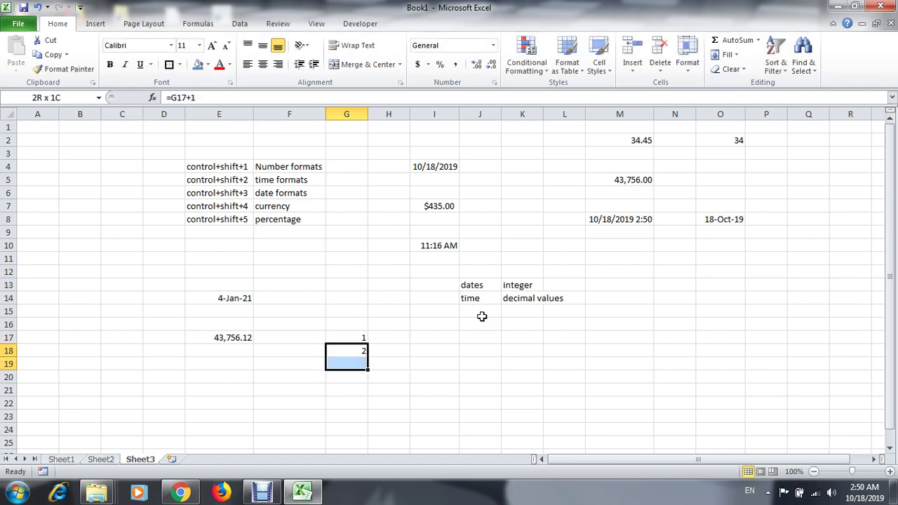
{"action": "key", "text": "shift+Up"}
{"action": "key", "text": "shift+Up"}
{"action": "key", "text": "shift+Up"}
{"action": "key", "text": "ctrl+d"}
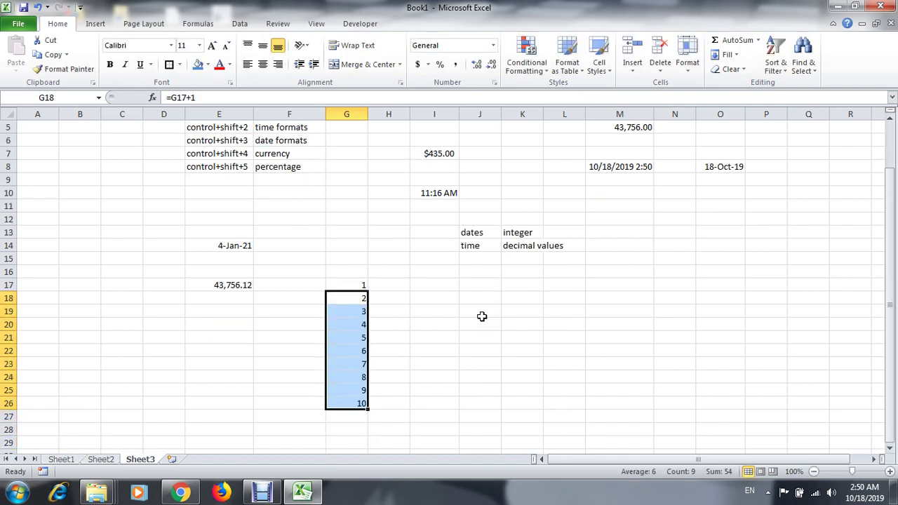
Replace the formulas in G18:G26 with their values using a values-only Paste Special
{"action": "key", "text": "ctrl+c"}
{"action": "key", "text": "ctrl+alt+v"}
{"action": "key", "text": "v"}
{"action": "key", "text": "Return"}
{"action": "key", "text": "Escape"}
Total the series in G27 with an AutoSum of G17:G26
{"action": "key", "text": "ctrl+Down"}
{"action": "key", "text": "Down"}
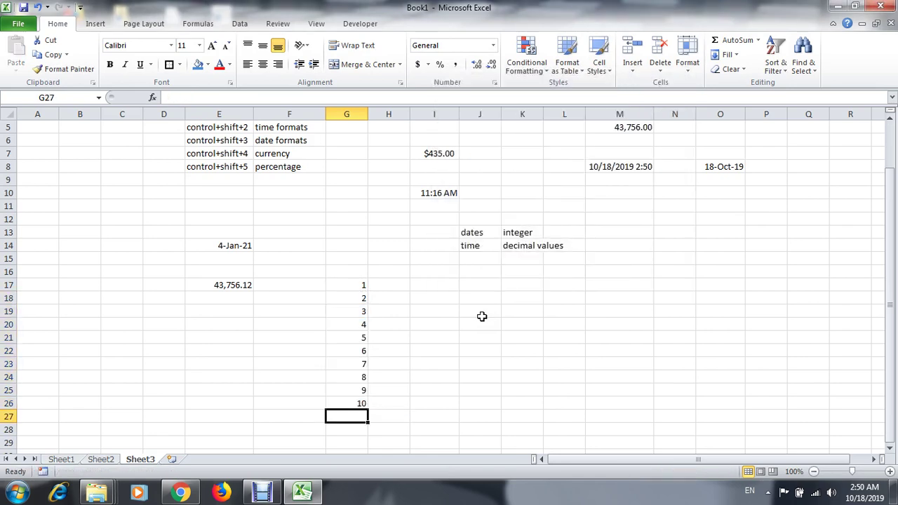
{"action": "key", "text": "alt+equal"}
{"action": "key", "text": "ctrl+Return"}
{"action": "key", "text": "Up"}
{"action": "key", "text": "Down"}
{"action": "key", "text": "Right"}
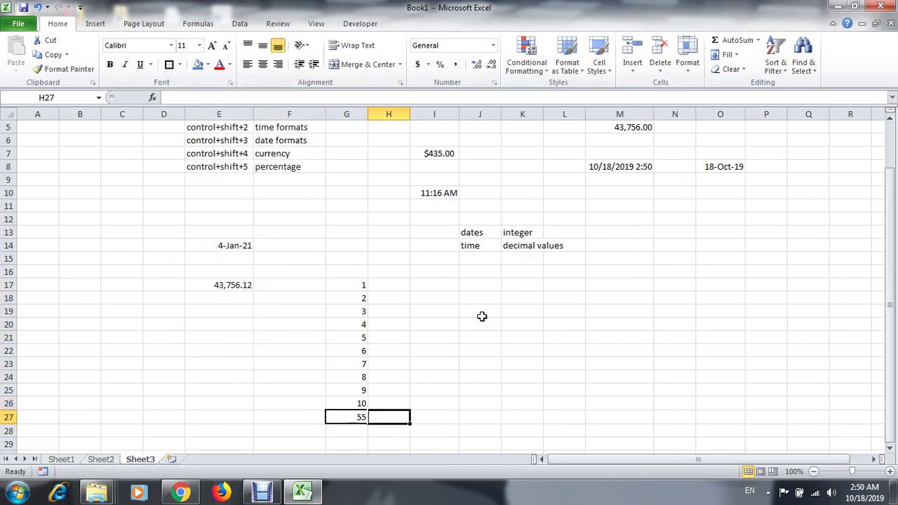
Review the number series in G17:G26 and the total formula in G27
{"action": "key", "text": "Left"}
{"action": "key", "text": "Up"}
{"action": "key", "text": "ctrl+shift+Up"}
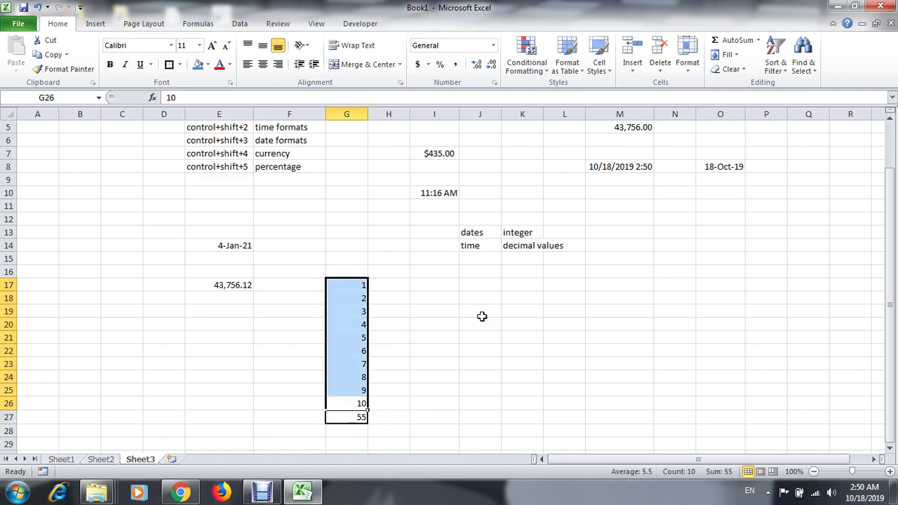
{"action": "key", "text": "Up"}
{"action": "key", "text": "ctrl+Up"}
{"action": "key", "text": "Up"}
{"action": "key", "text": "Down"}
{"action": "key", "text": "Down"}
{"action": "key", "text": "Up"}
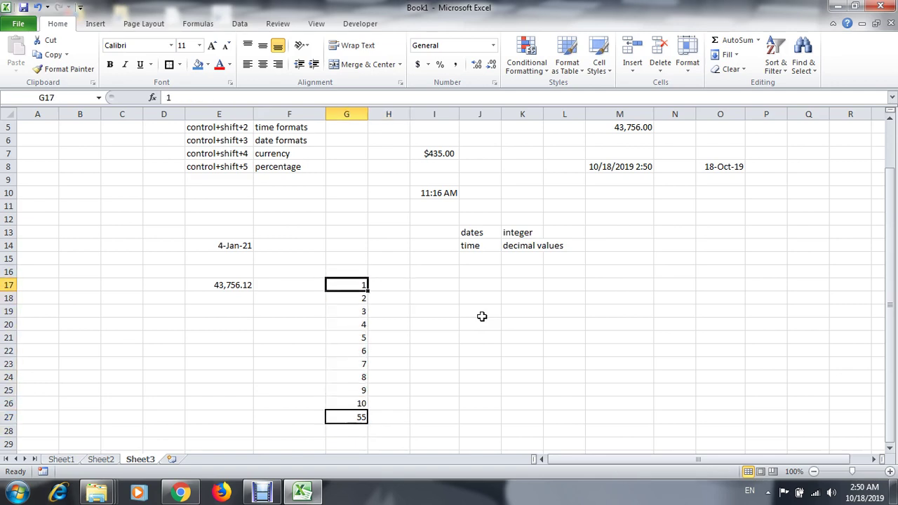
{"action": "key", "text": "ctrl+Down"}
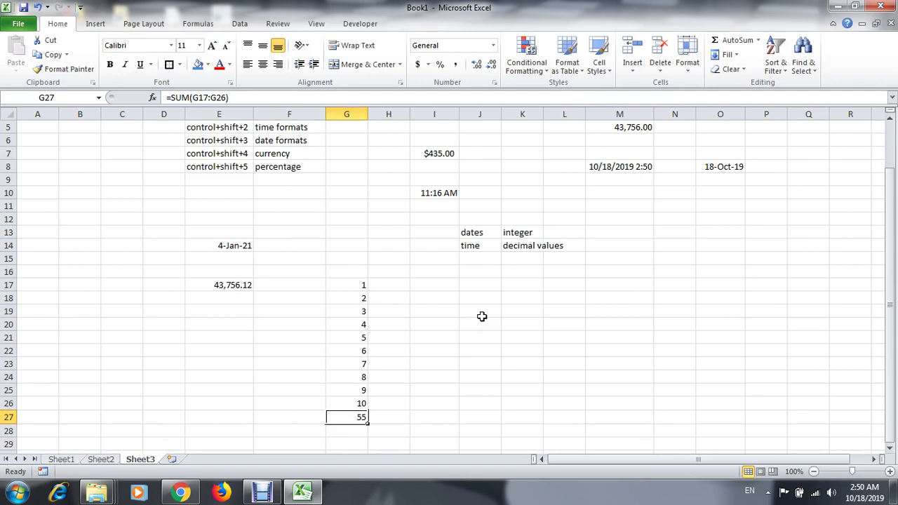
{"action": "key", "text": "Up"}
{"action": "key", "text": "ctrl+Up"}
Enter =G17/$G$27 in H17 to calculate the first value's share of the total
{"action": "key", "text": "Right"}
{"action": "key", "text": "Left"}
{"action": "key", "text": "Down"}
{"action": "key", "text": "Up"}
{"action": "key", "text": "Right"}
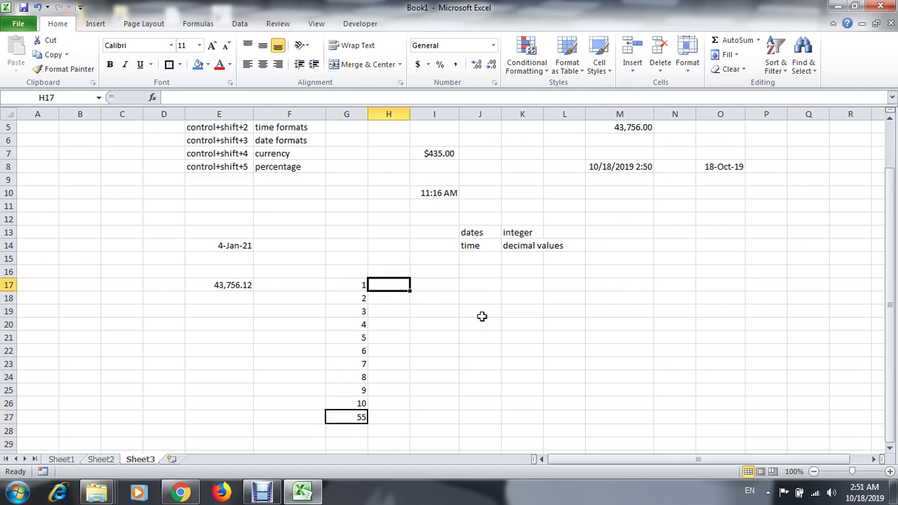
{"action": "type", "text": "="}
{"action": "key", "text": "Left"}
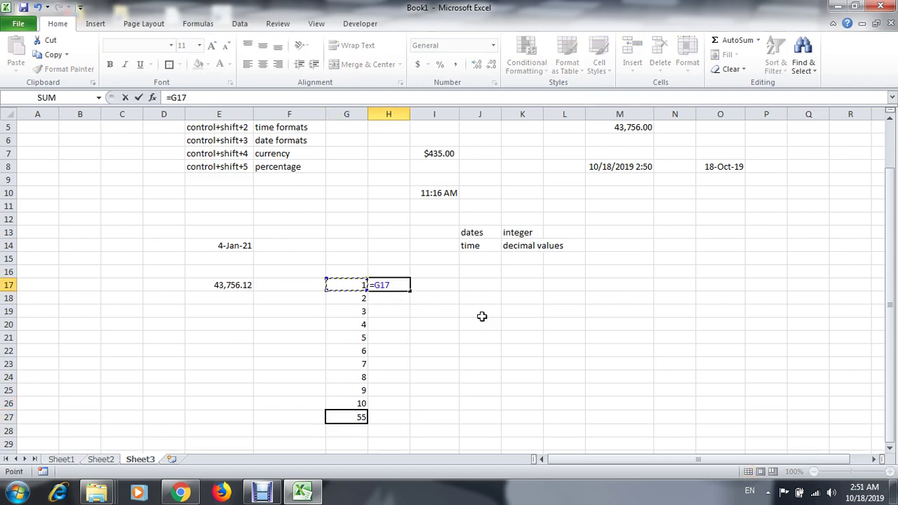
{"action": "type", "text": "/"}
{"action": "key", "text": "Left"}
{"action": "key", "text": "ctrl+Down"}
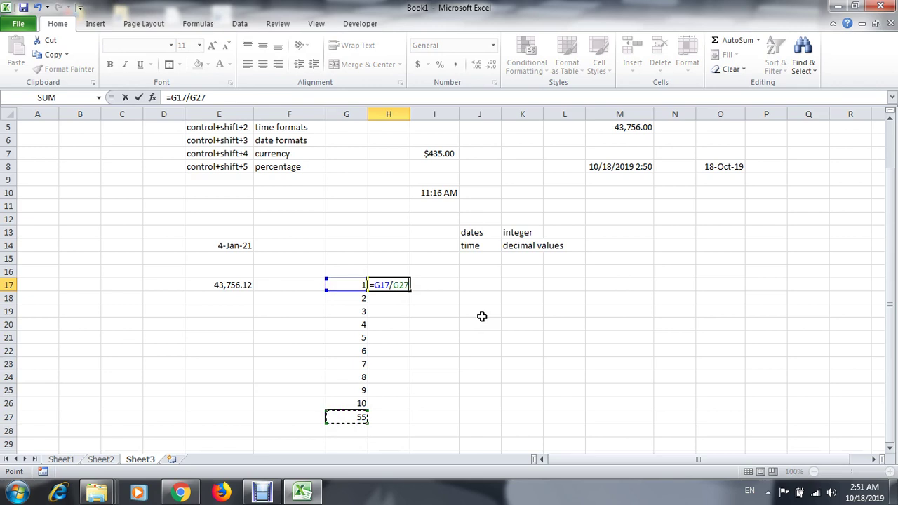
{"action": "key", "text": "F4"}
{"action": "key", "text": "Return"}
Inspect the cell references in the H17 share formula without changing it
{"action": "key", "text": "Up"}
{"action": "key", "text": "Right"}
{"action": "key", "text": "Down"}
{"action": "key", "text": "Left"}
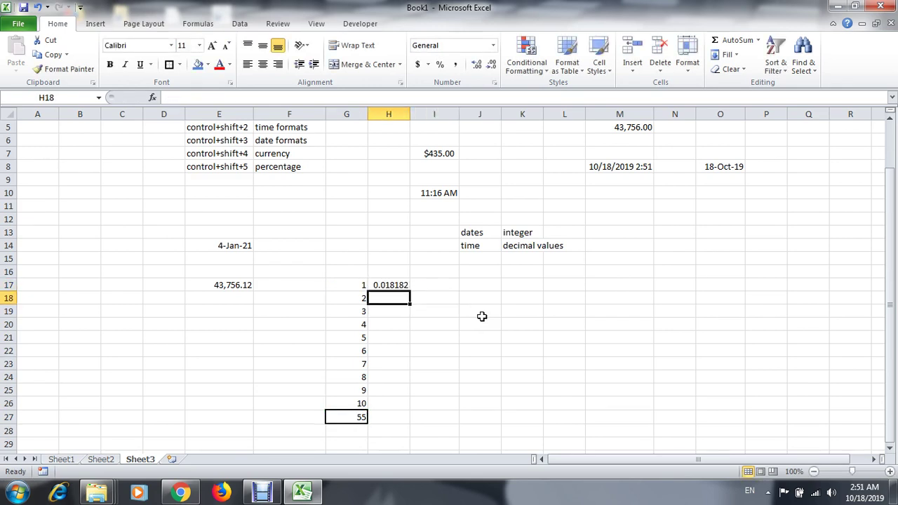
{"action": "key", "text": "Up"}
{"action": "key", "text": "F2"}
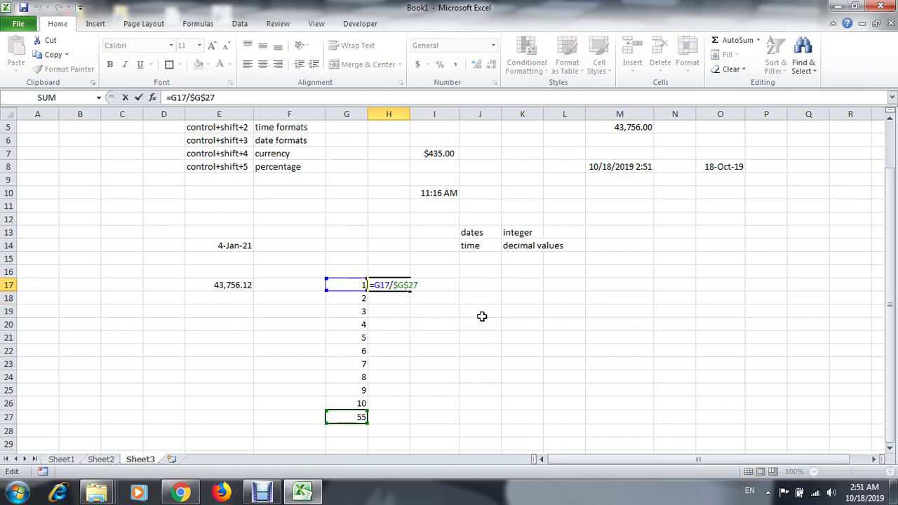
{"action": "key", "text": "Escape"}
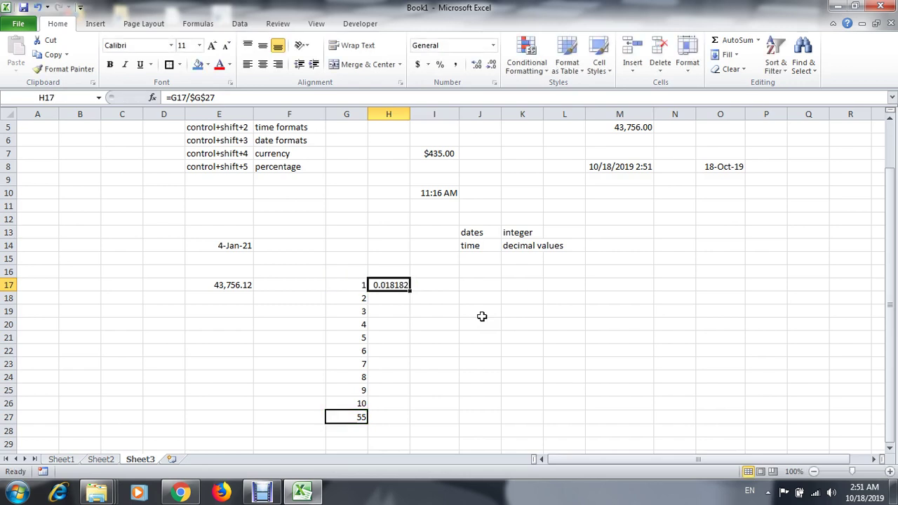
Fill the share formula from H17 down through H26, alongside the number series
{"action": "key", "text": "Right"}
{"action": "key", "text": "Down"}
{"action": "key", "text": "Left"}
{"action": "key", "text": "Up"}
{"action": "key", "text": "Left"}
{"action": "key", "text": "ctrl+Down"}
{"action": "key", "text": "Up"}
{"action": "key", "text": "Right"}
{"action": "key", "text": "ctrl+shift+Up"}
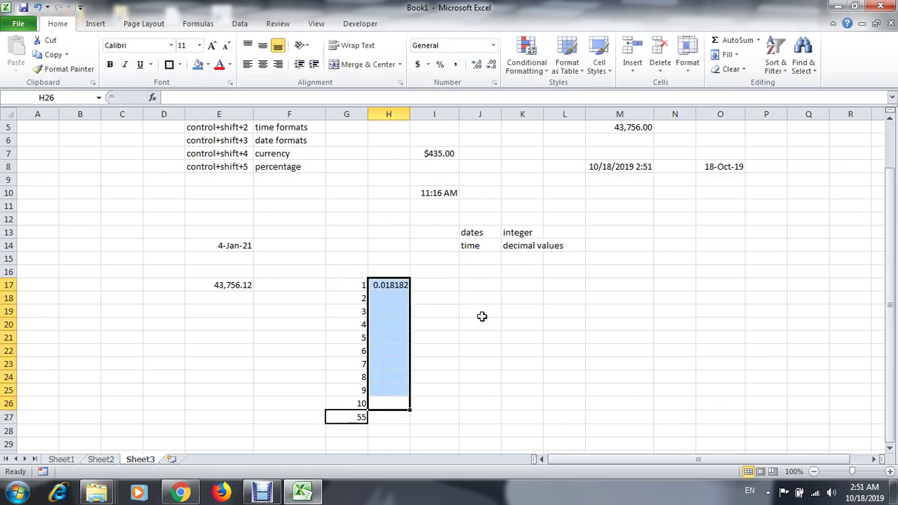
{"action": "key", "text": "ctrl+d"}
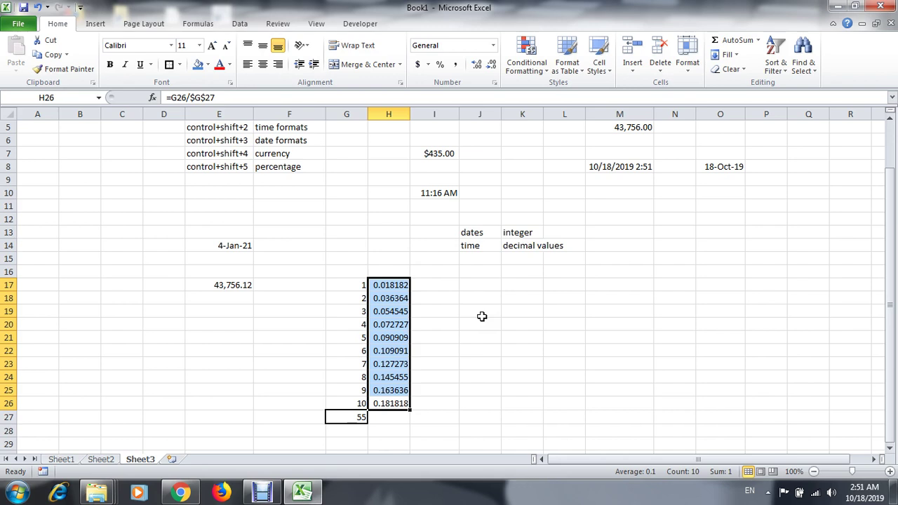
Apply the percentage format to the shares in H17:H26 and look over the formatted column
{"action": "key", "text": "ctrl+shift+5"}
{"action": "key", "text": "Up"}
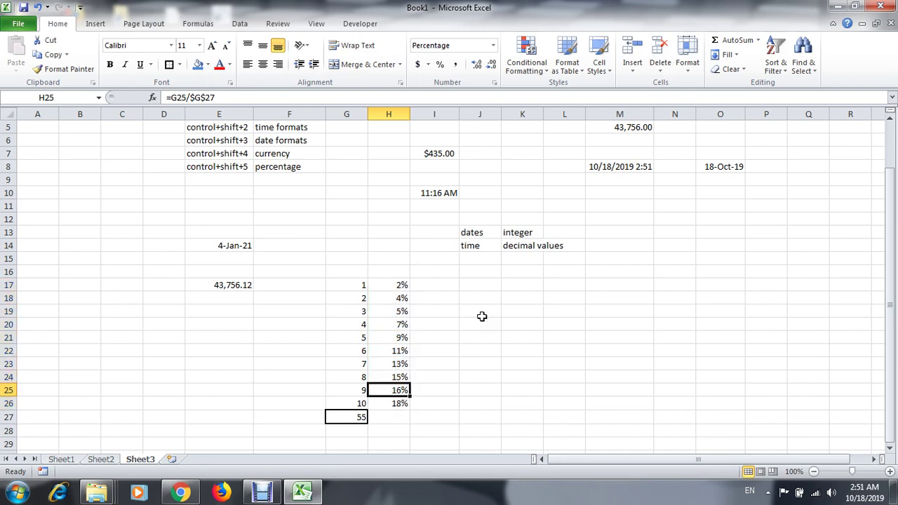
{"action": "key", "text": "Down"}
{"action": "key", "text": "Up"}
{"action": "key", "text": "ctrl+Up"}
{"action": "key", "text": "Down"}
{"action": "key", "text": "Down"}
{"action": "key", "text": "ctrl+Down"}
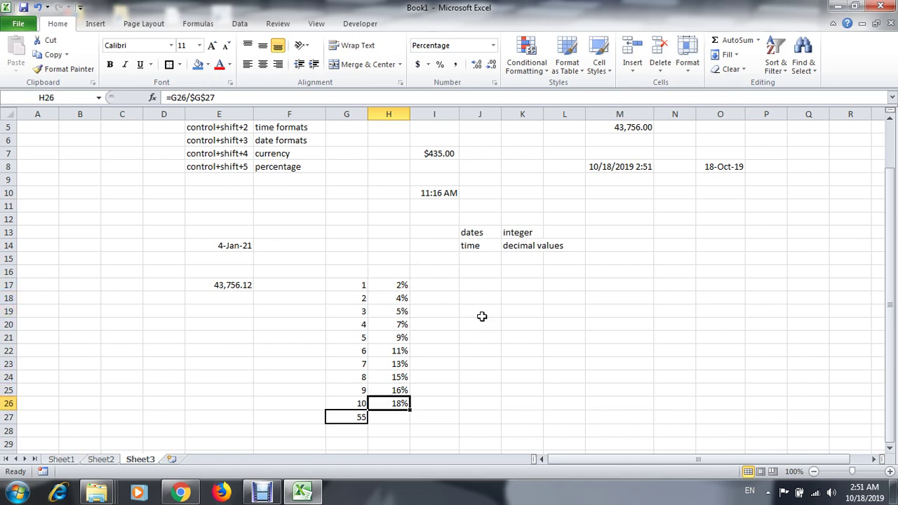
Total the percentages in H27 with an AutoSum of H17:H26
{"action": "key", "text": "Up"}
{"action": "key", "text": "Down"}
{"action": "key", "text": "Down"}
{"action": "key", "text": "alt+equal"}
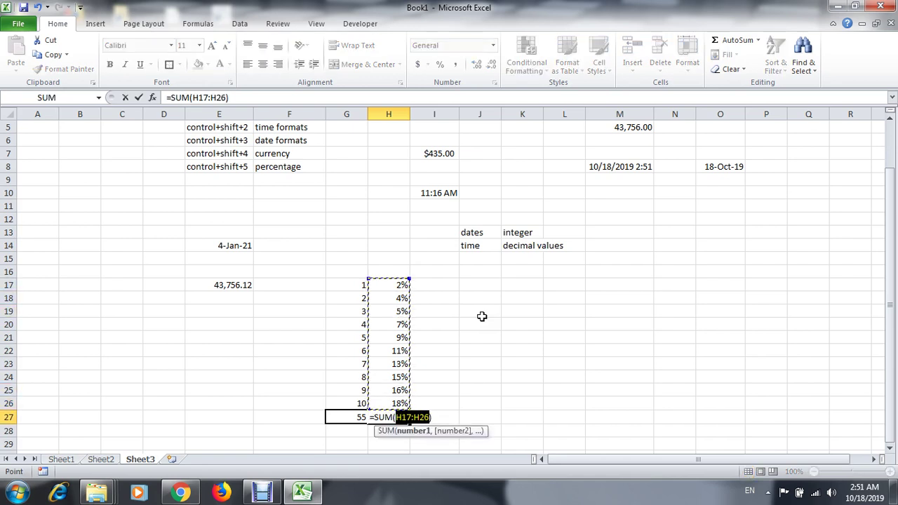
{"action": "key", "text": "Return"}
{"action": "key", "text": "Up"}
{"action": "key", "text": "Down"}
{"action": "key", "text": "Up"}
{"action": "key", "text": "Down"}
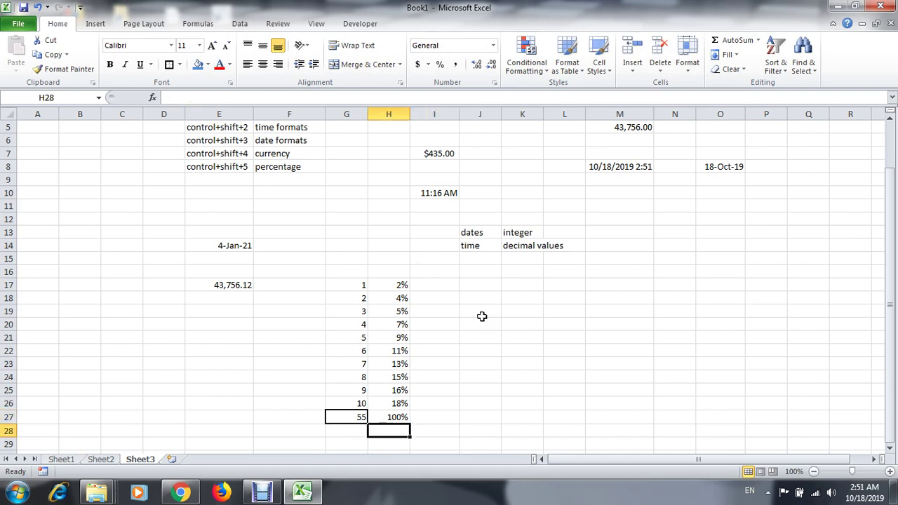
Clear the percentage shares and their total from H17:H27
{"action": "key", "text": "ctrl+Up"}
{"action": "key", "text": "ctrl+Up"}
{"action": "key", "text": "ctrl+shift+Down"}
{"action": "key", "text": "Delete"}
{"action": "key", "text": "Down"}
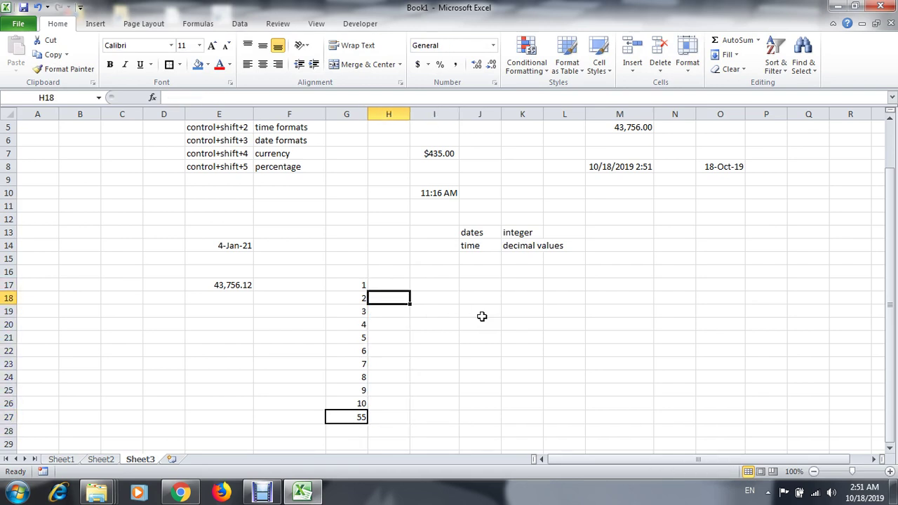
Review the list of number-format shortcuts and their descriptions in E4:F8
{"action": "key", "text": "Up"}
{"action": "key", "text": "Left"}
{"action": "key", "text": "Left"}
{"action": "key", "text": "ctrl+Up"}
{"action": "key", "text": "ctrl+Up"}
{"action": "key", "text": "ctrl+Up"}
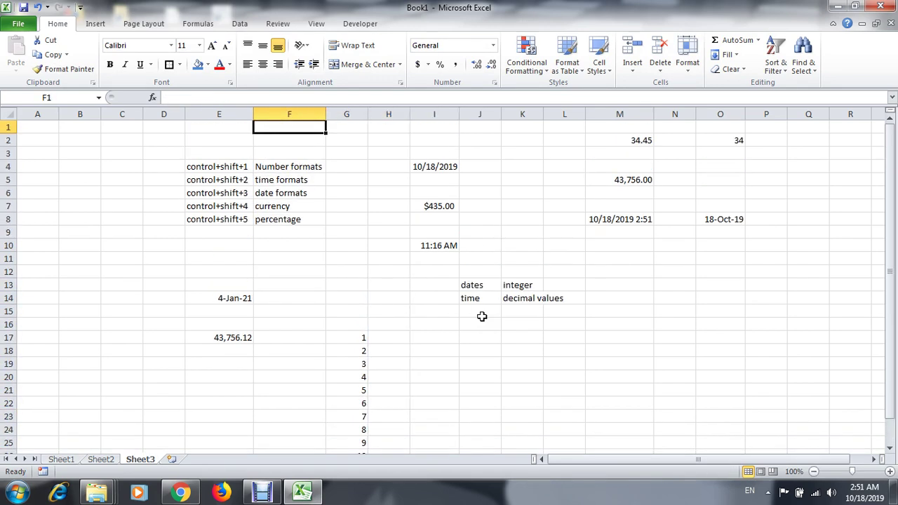
{"action": "key", "text": "Down"}
{"action": "key", "text": "Left"}
{"action": "key", "text": "Down"}
{"action": "key", "text": "Down"}
{"action": "key", "text": "ctrl+shift+Down"}
{"action": "key", "text": "shift+Right"}
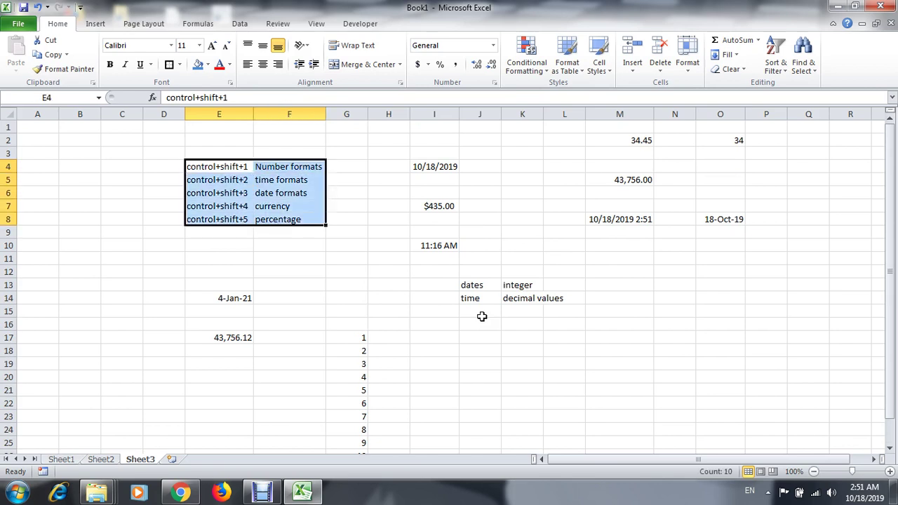
{"action": "key", "text": "Down"}
{"action": "key", "text": "Up"}
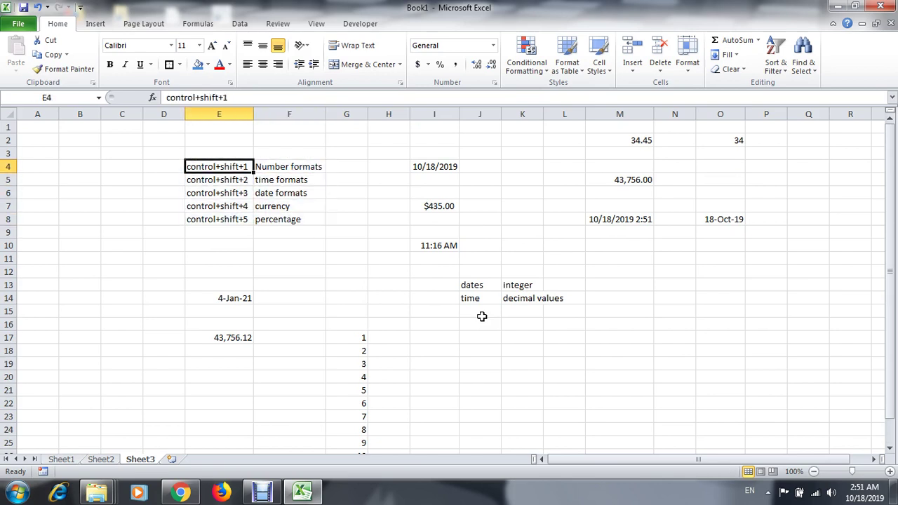
{"action": "key", "text": "Up"}
{"action": "key", "text": "Down"}
{"action": "key", "text": "Down"}
{"action": "key", "text": "Up"}
Enter 44200 in C2 as a sample value for the format shortcuts
{"action": "key", "text": "Up"}
{"action": "key", "text": "Up"}
{"action": "key", "text": "Up"}
{"action": "key", "text": "Left"}
{"action": "key", "text": "Down"}
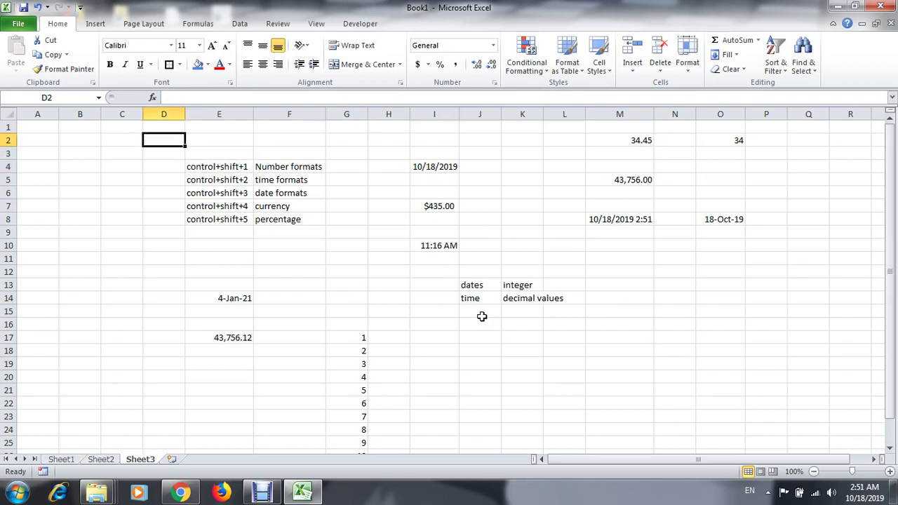
{"action": "key", "text": "Left"}
{"action": "type", "text": "44"}
{"action": "key", "text": "Return"}
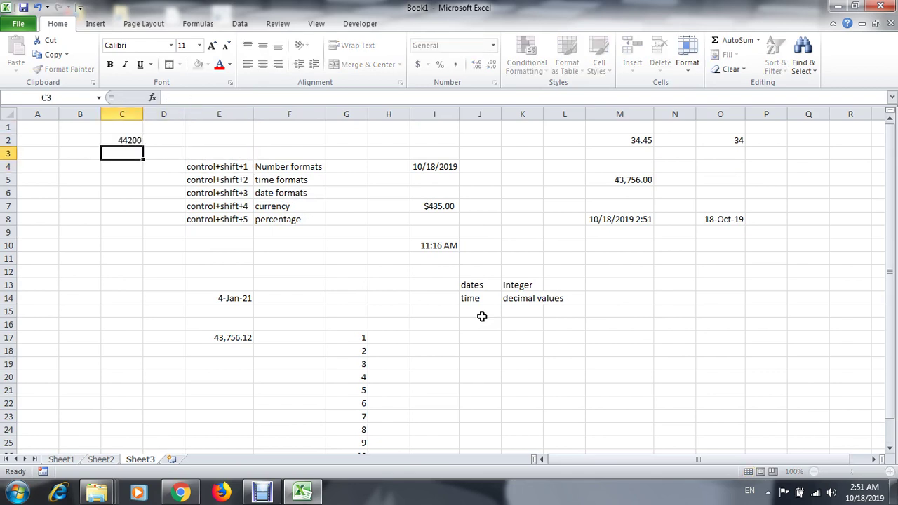
Apply the number, time, date, currency and percentage formats to C2 in turn, ending with percentage
{"action": "key", "text": "Up"}
{"action": "key", "text": "Right"}
{"action": "key", "text": "Left"}
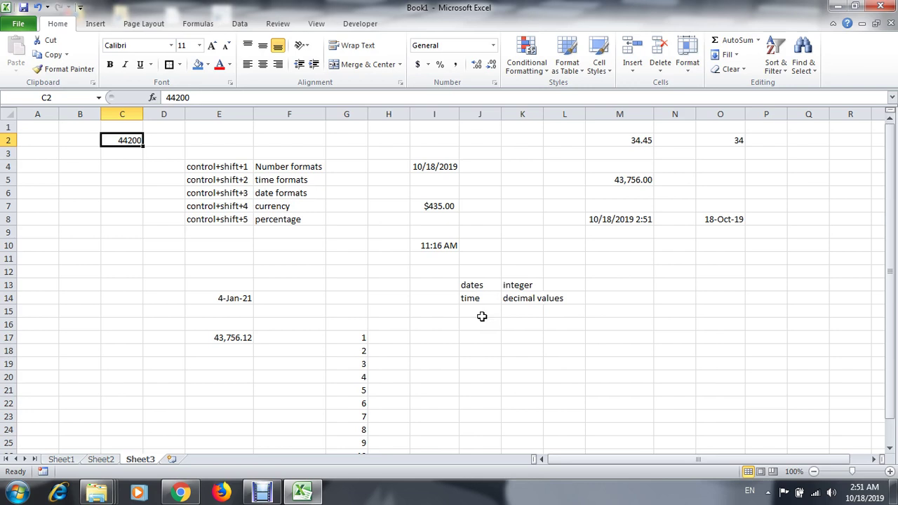
{"action": "key", "text": "ctrl+shift+1"}
{"action": "key", "text": "ctrl+shift+2"}
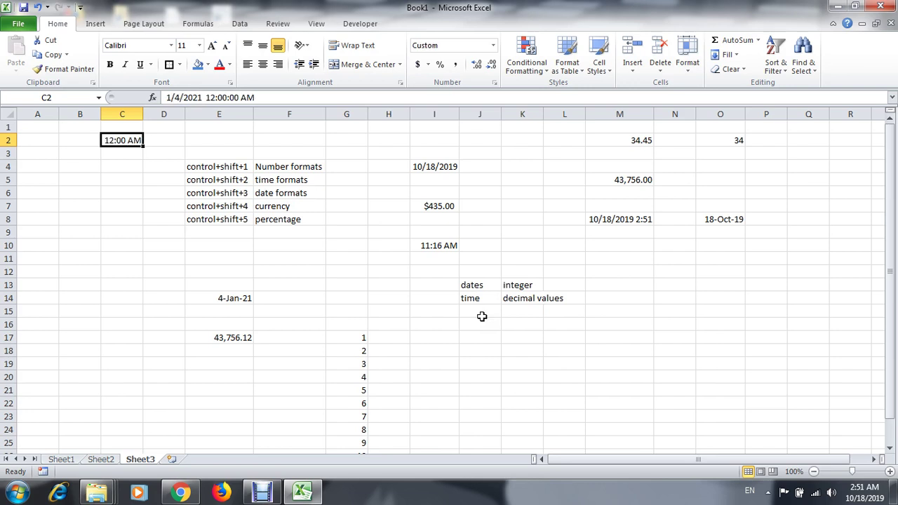
{"action": "key", "text": "ctrl+shift+3"}
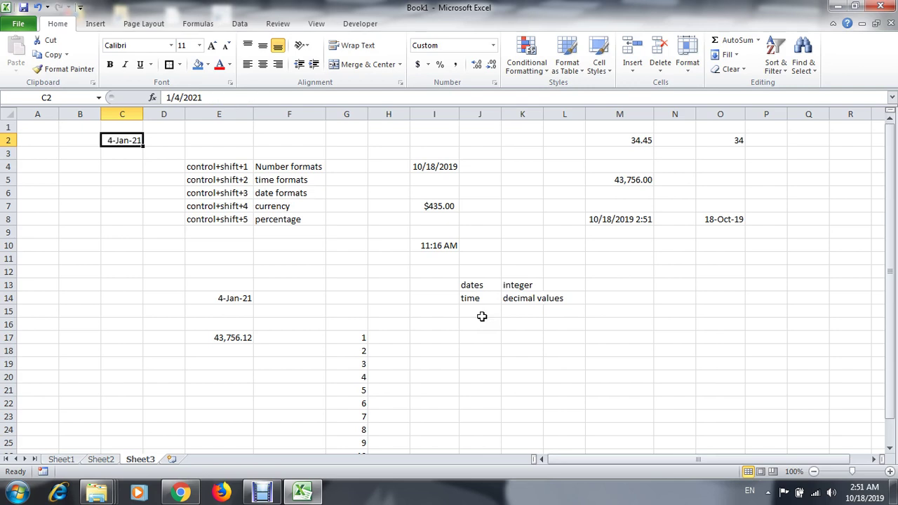
{"action": "key", "text": "ctrl+shift+4"}
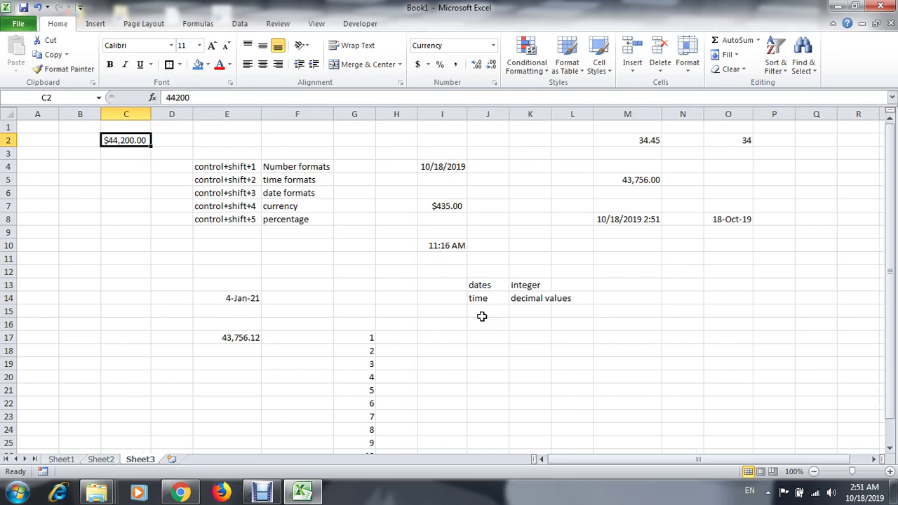
{"action": "key", "text": "ctrl+shift+5"}
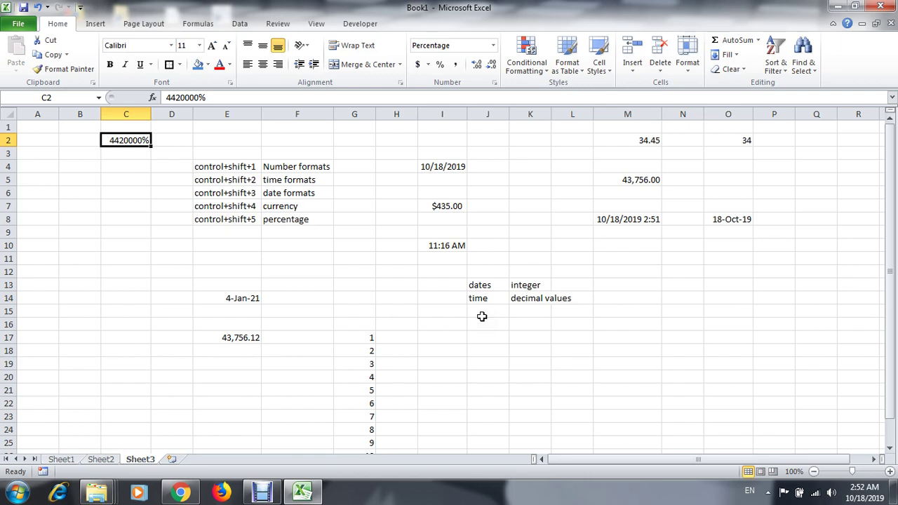
{"action": "key", "text": "Right"}
{"action": "key", "text": "Left"}
{"action": "key", "text": "Down"}
{"action": "key", "text": "Up"}
{"action": "key", "text": "Down"}
{"action": "key", "text": "Up"}
{"action": "key", "text": "Right"}
{"action": "key", "text": "Right"}
{"action": "key", "text": "Right"}
{"action": "key", "text": "Right"}
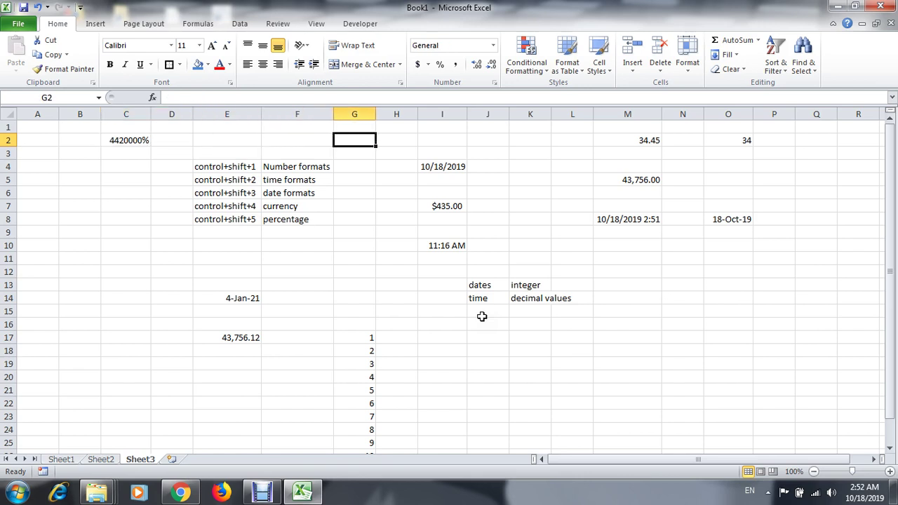